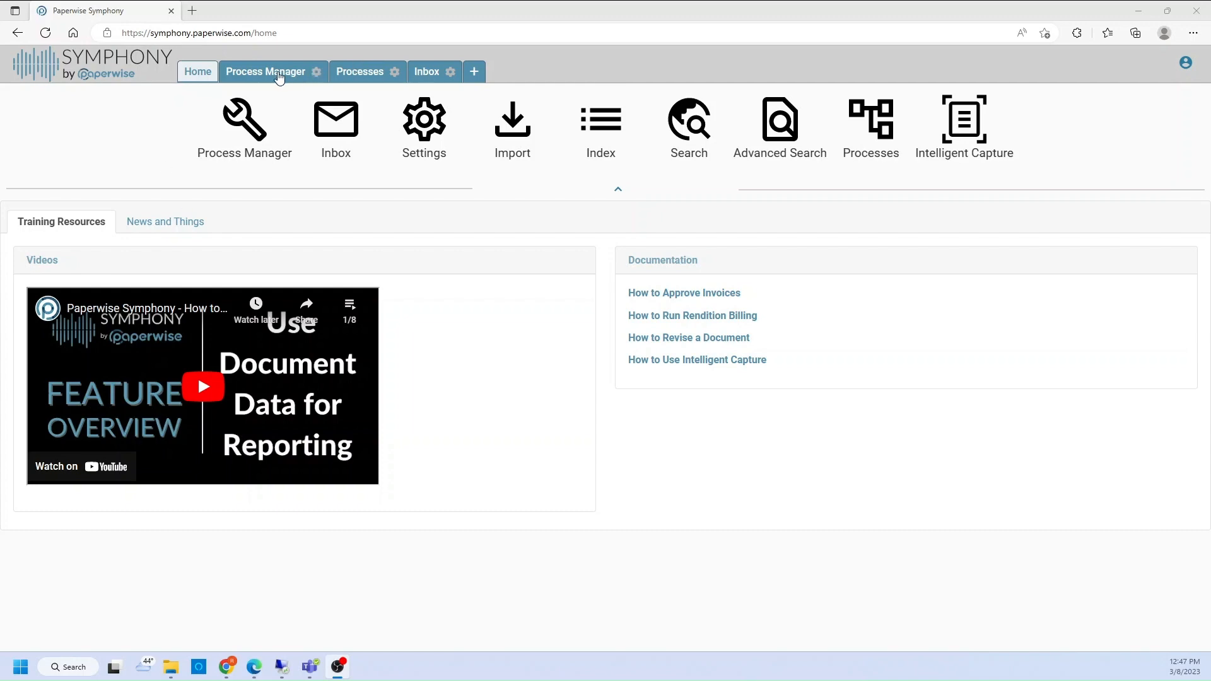
Examine the Purchase Request task's form and task rules in Process Manager
{"action": "left_click", "coordinate": [279, 74]}
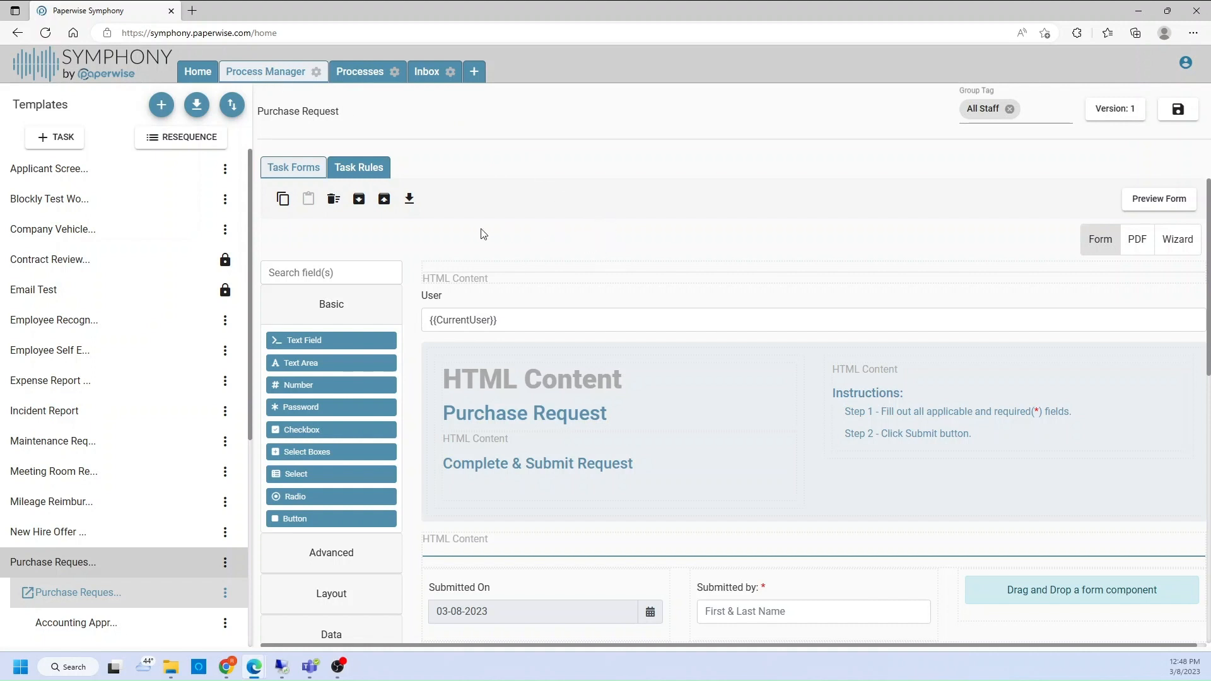
{"action": "left_click", "coordinate": [61, 596]}
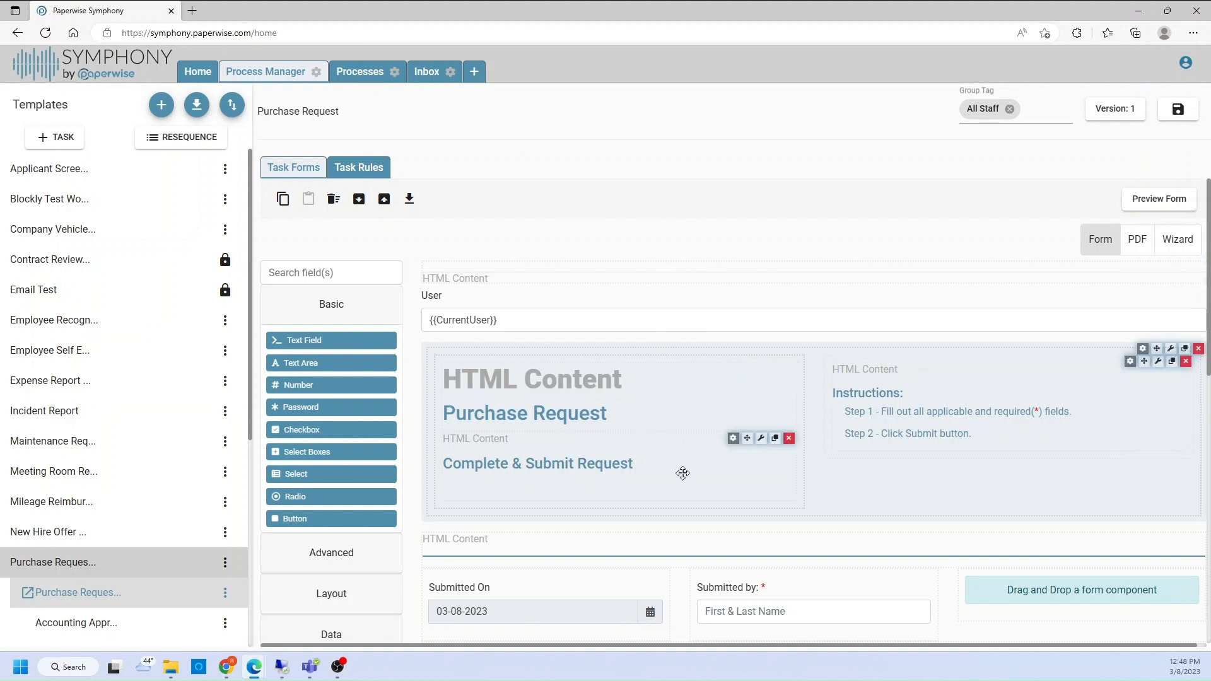
{"action": "scroll", "coordinate": [725, 366], "scroll_direction": "down", "scroll_amount": 3}
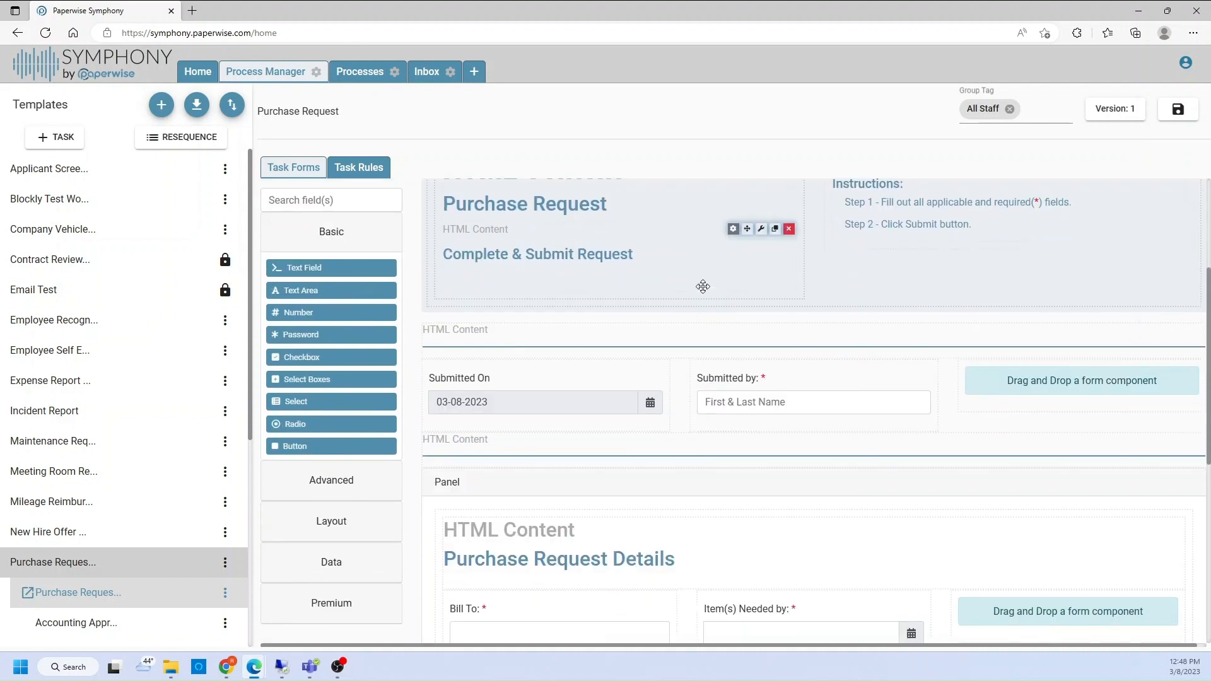
{"action": "scroll", "coordinate": [700, 284], "scroll_direction": "up", "scroll_amount": 1}
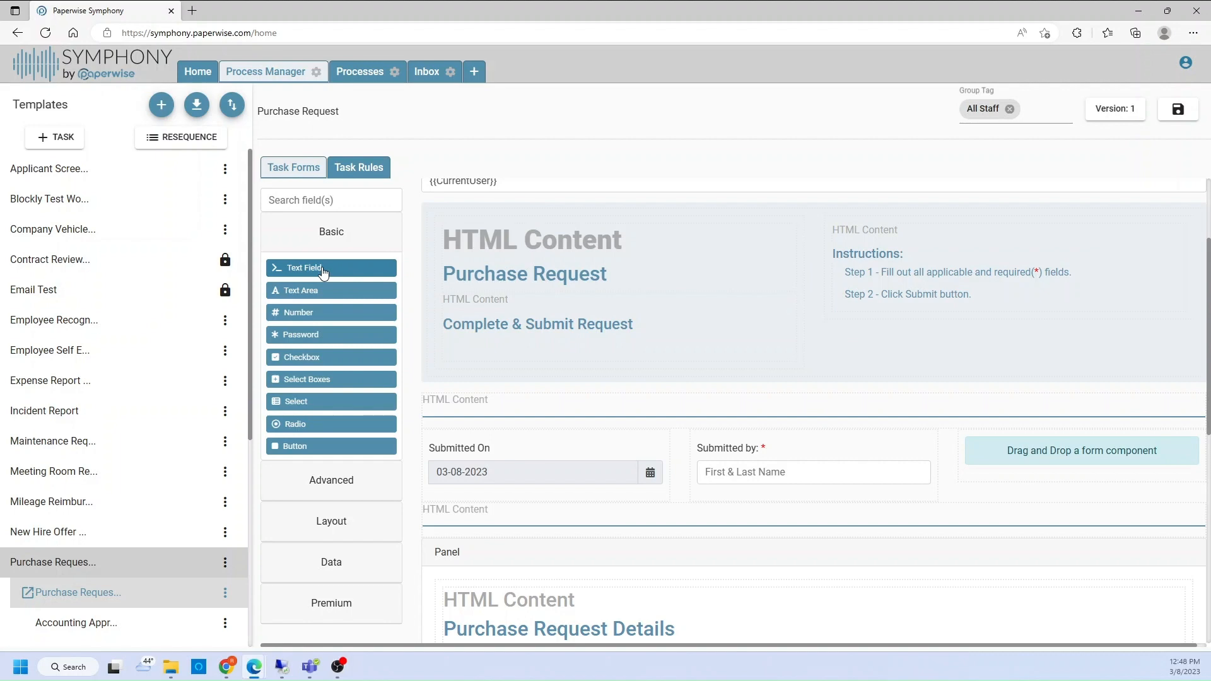
{"action": "scroll", "coordinate": [780, 472], "scroll_direction": "down", "scroll_amount": 6}
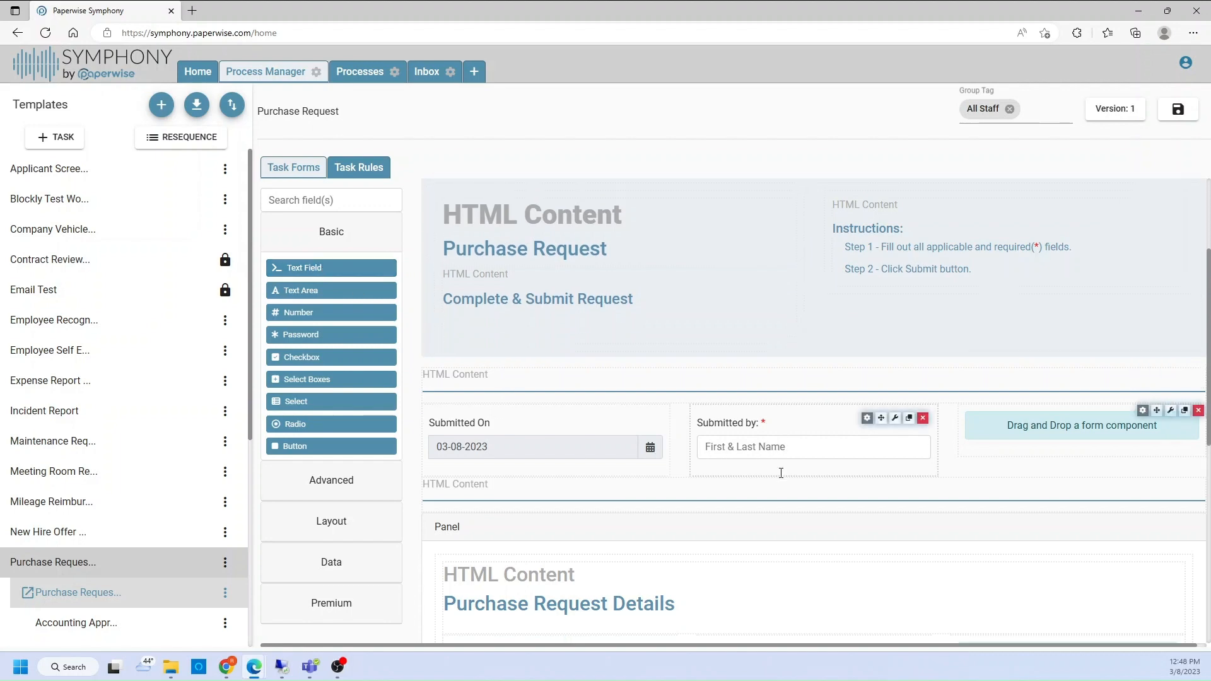
{"action": "scroll", "coordinate": [733, 419], "scroll_direction": "down", "scroll_amount": 1}
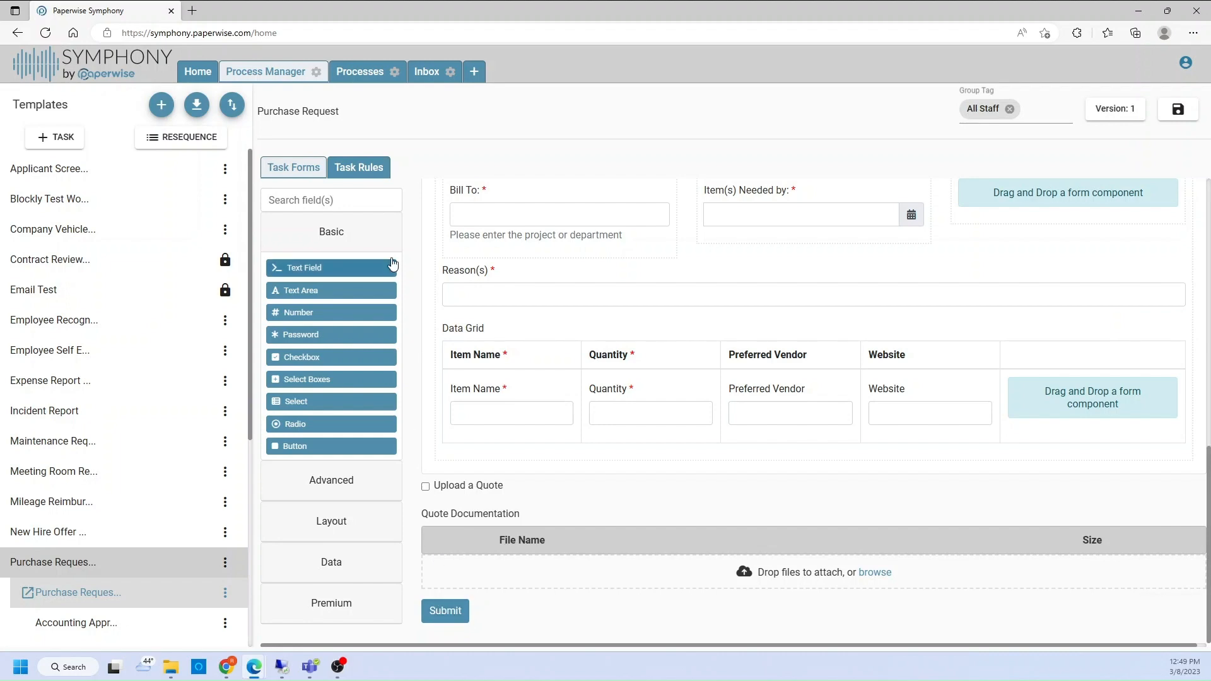
{"action": "left_click", "coordinate": [355, 167]}
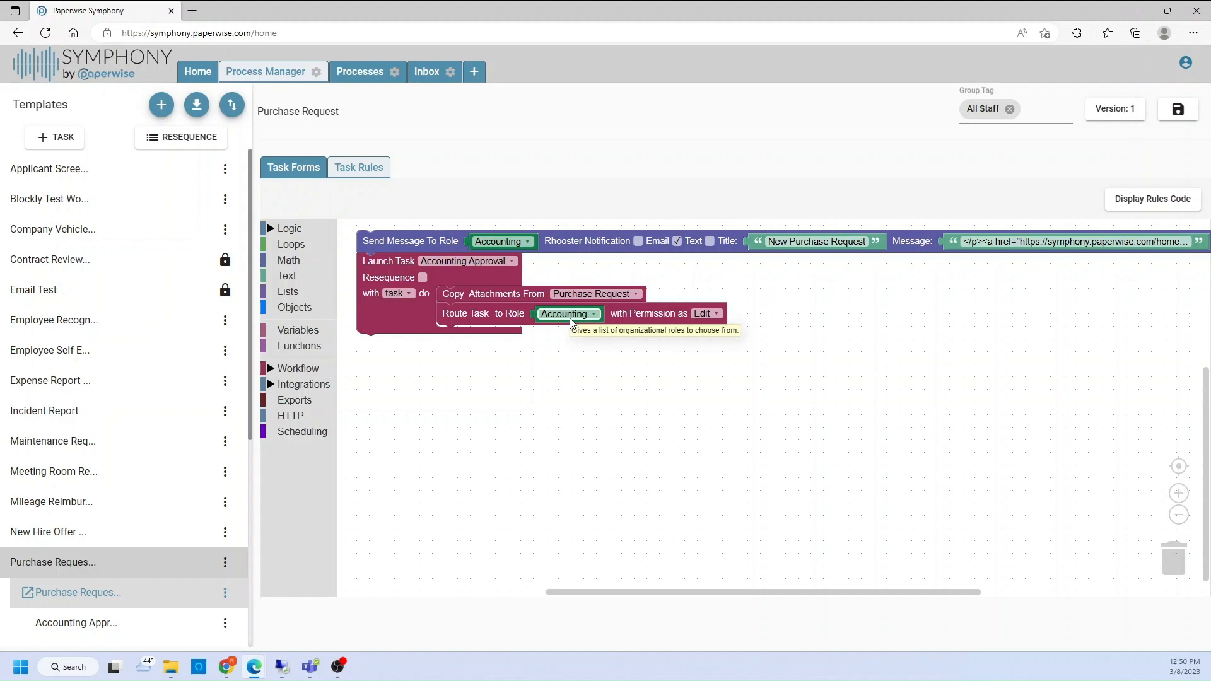
Examine the Accounting Approval task's form through its Accounting Review and Purchase Information sections
{"action": "left_click", "coordinate": [63, 623]}
{"action": "left_click", "coordinate": [603, 387]}
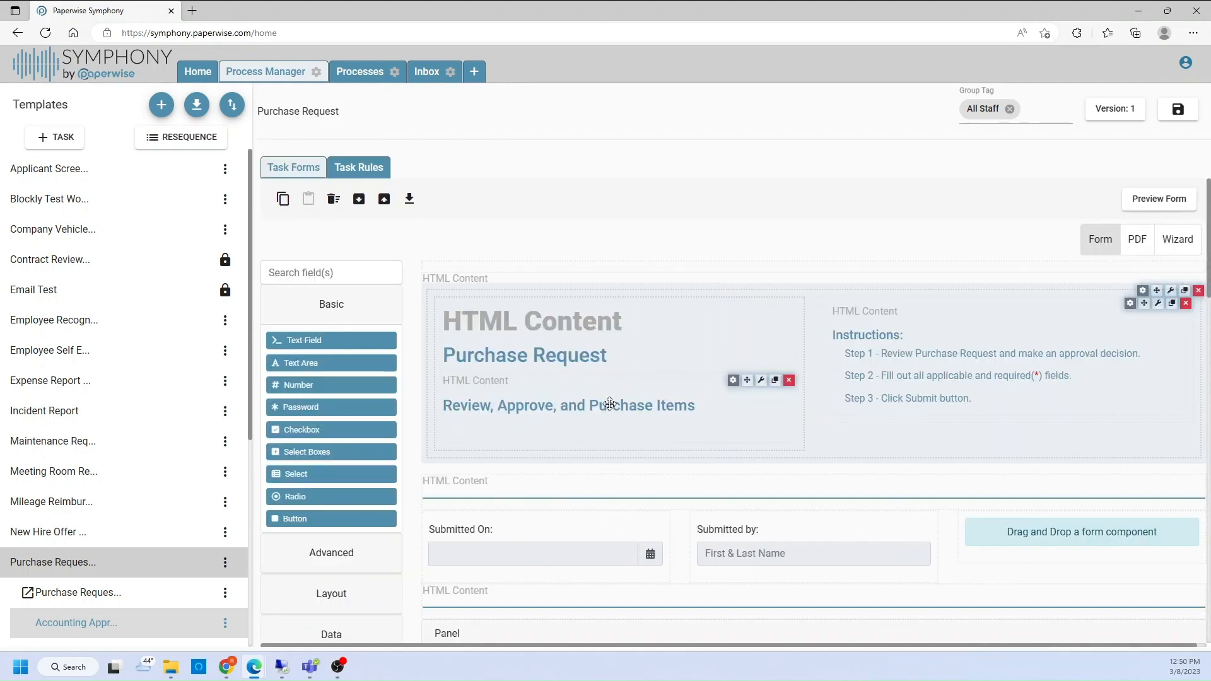
{"action": "scroll", "coordinate": [611, 445], "scroll_direction": "down", "scroll_amount": 10}
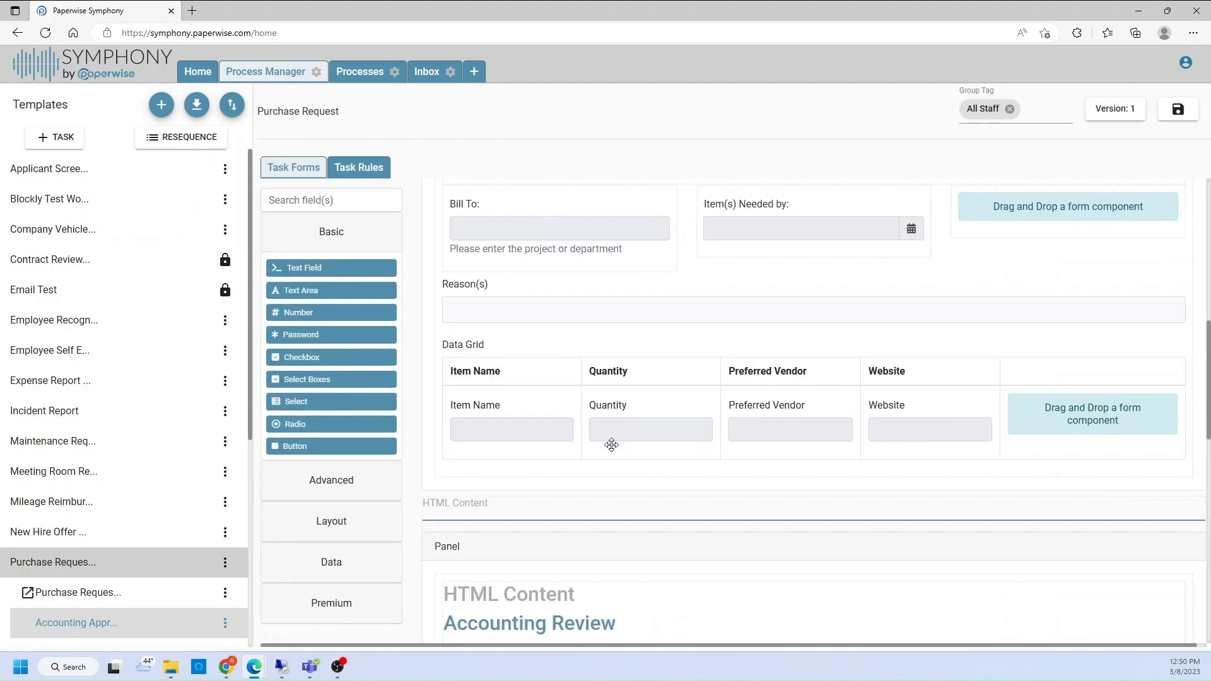
{"action": "scroll", "coordinate": [611, 445], "scroll_direction": "down", "scroll_amount": 4}
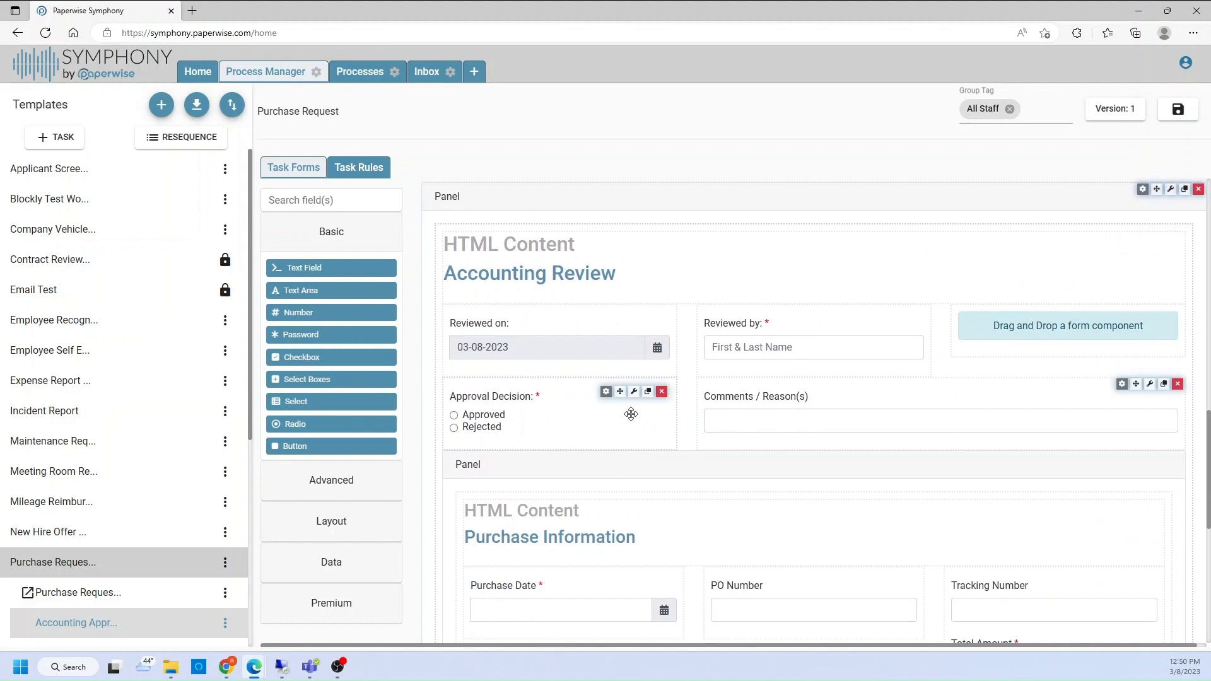
{"action": "scroll", "coordinate": [634, 435], "scroll_direction": "down", "scroll_amount": 1}
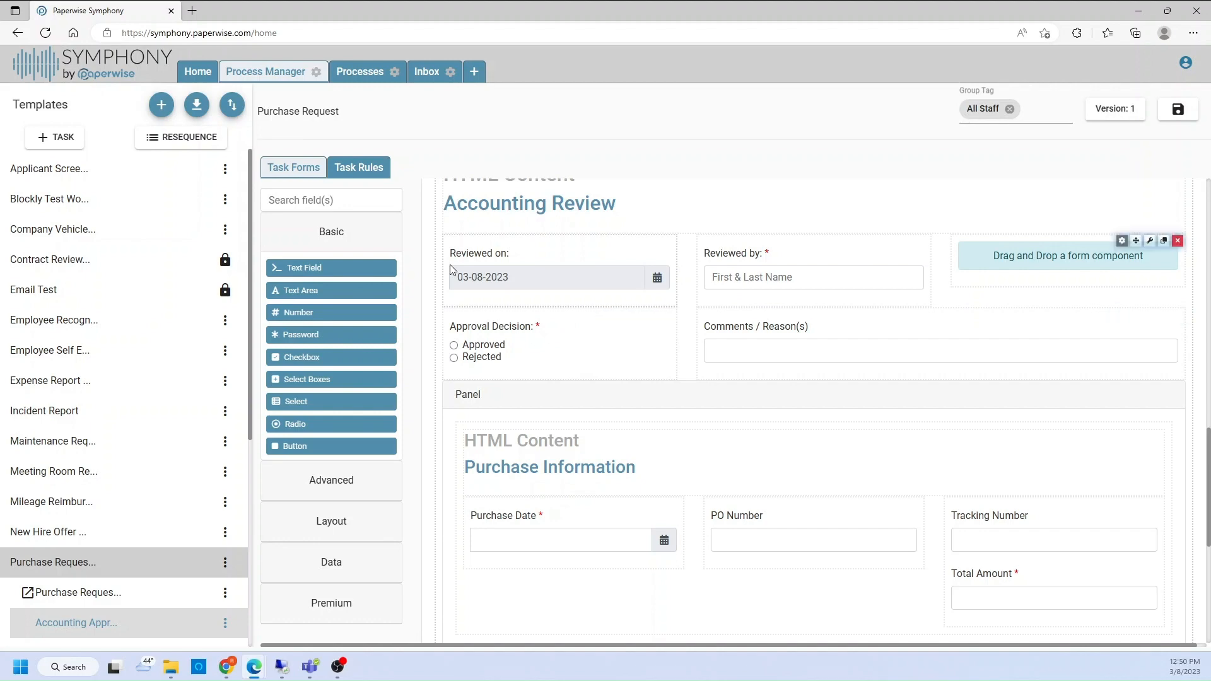
Examine the Accounting Approval task's rules, from the export blocks to the block that closes the workflow
{"action": "left_click", "coordinate": [361, 167]}
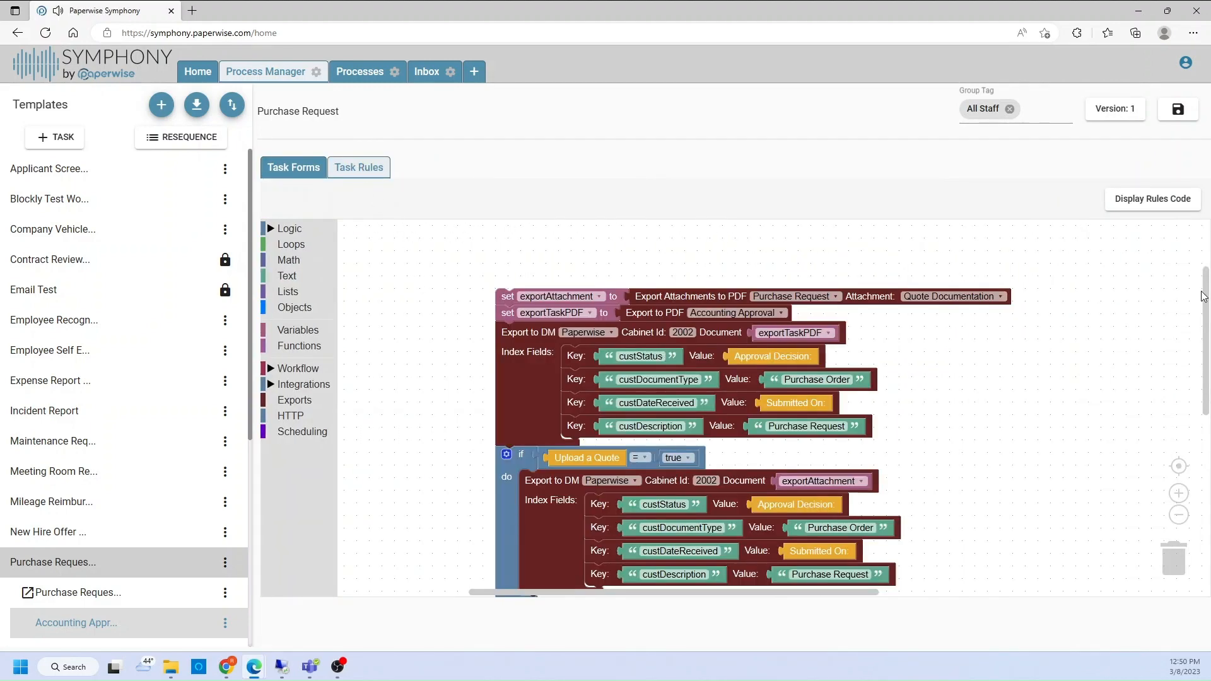
{"action": "left_click_drag", "start_coordinate": [1201, 292], "coordinate": [1203, 320]}
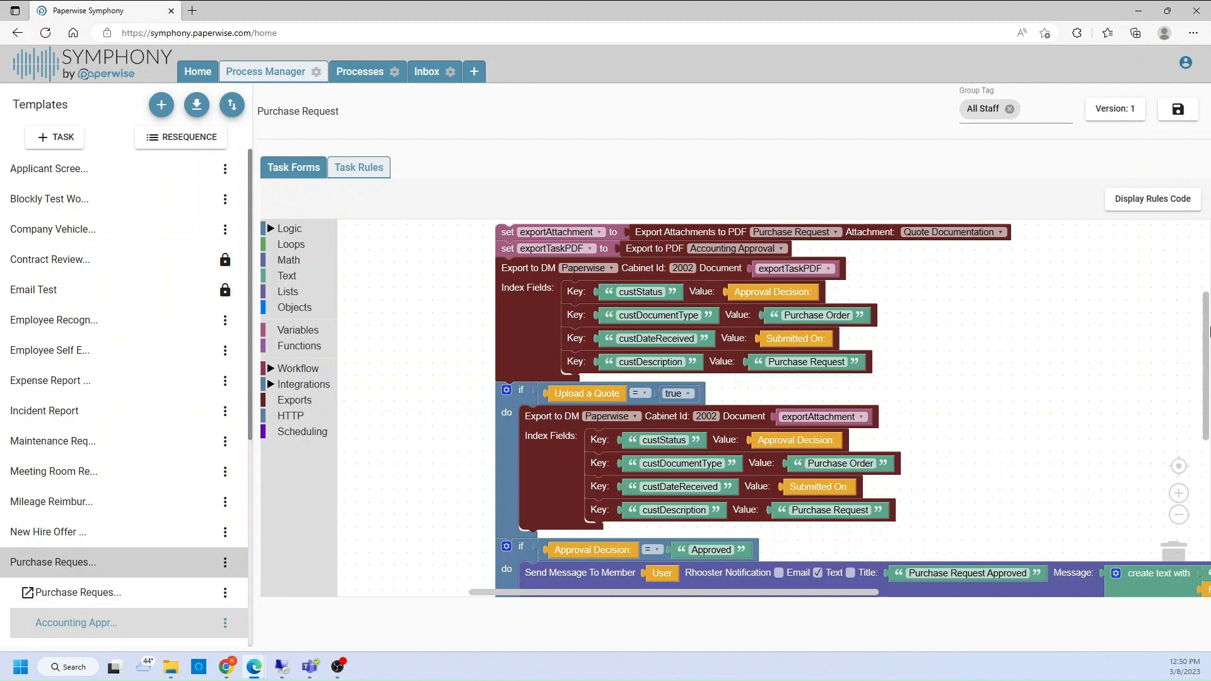
{"action": "left_click_drag", "start_coordinate": [1203, 331], "coordinate": [1200, 411]}
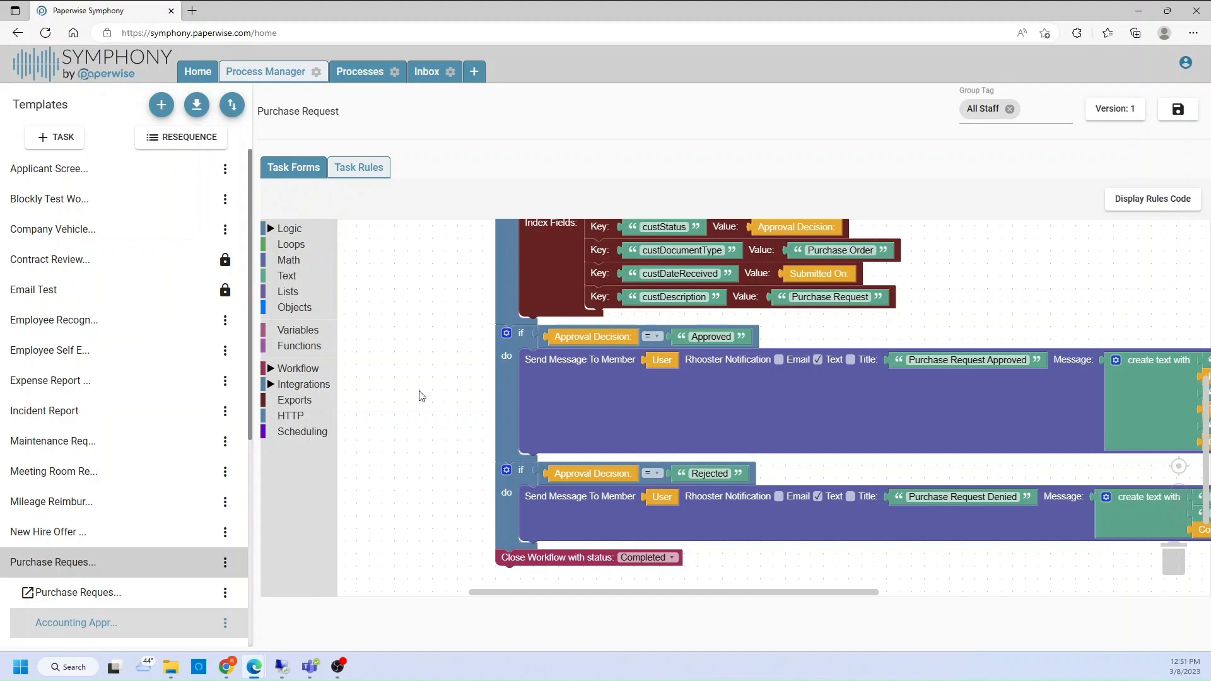
Start a new Purchase Request from the All Staff group in Processes
{"action": "left_click", "coordinate": [364, 76]}
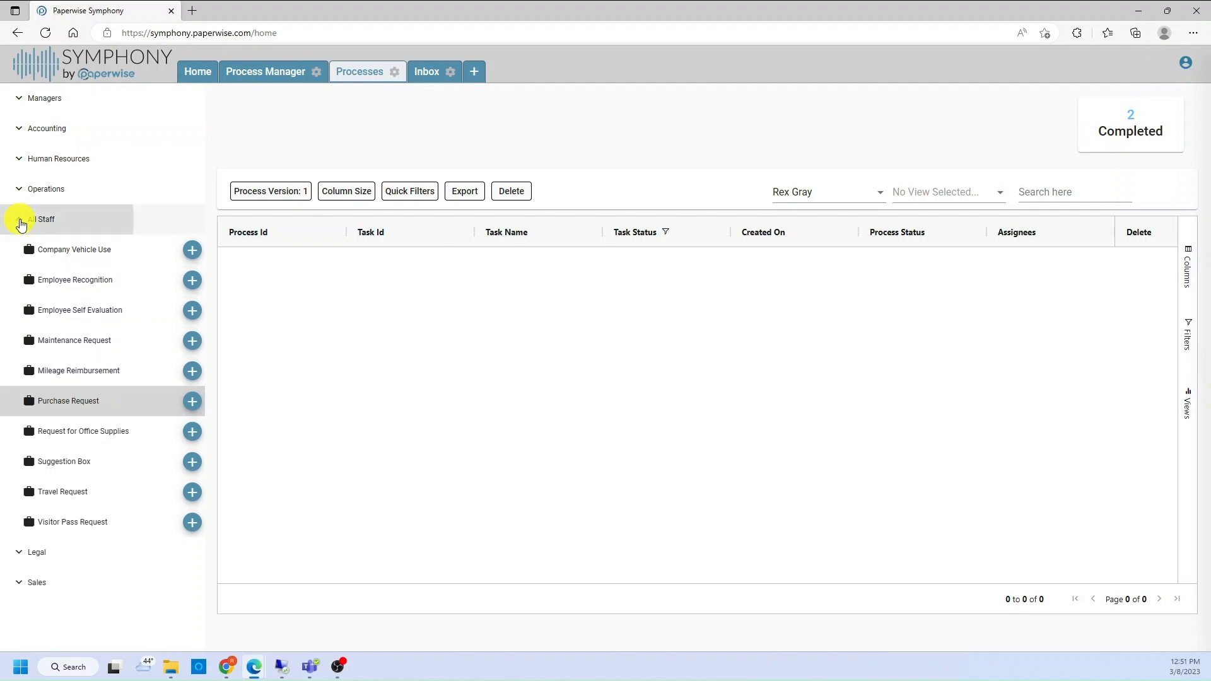
{"action": "left_click", "coordinate": [17, 220]}
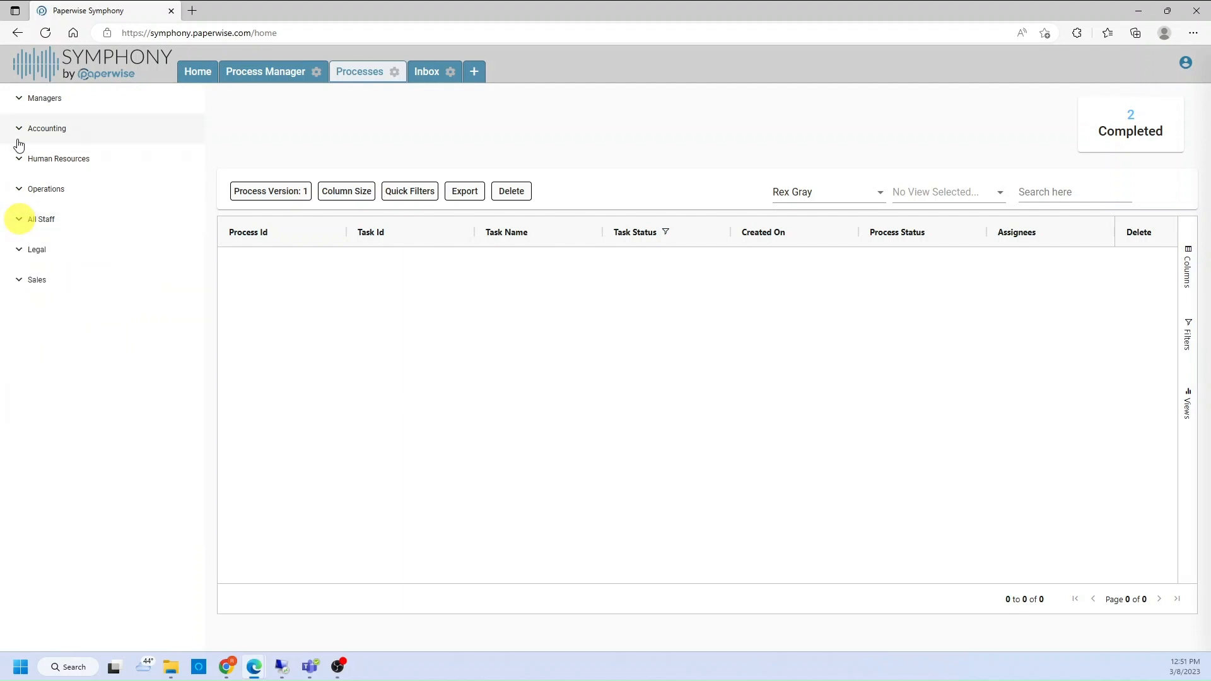
{"action": "left_click", "coordinate": [19, 101]}
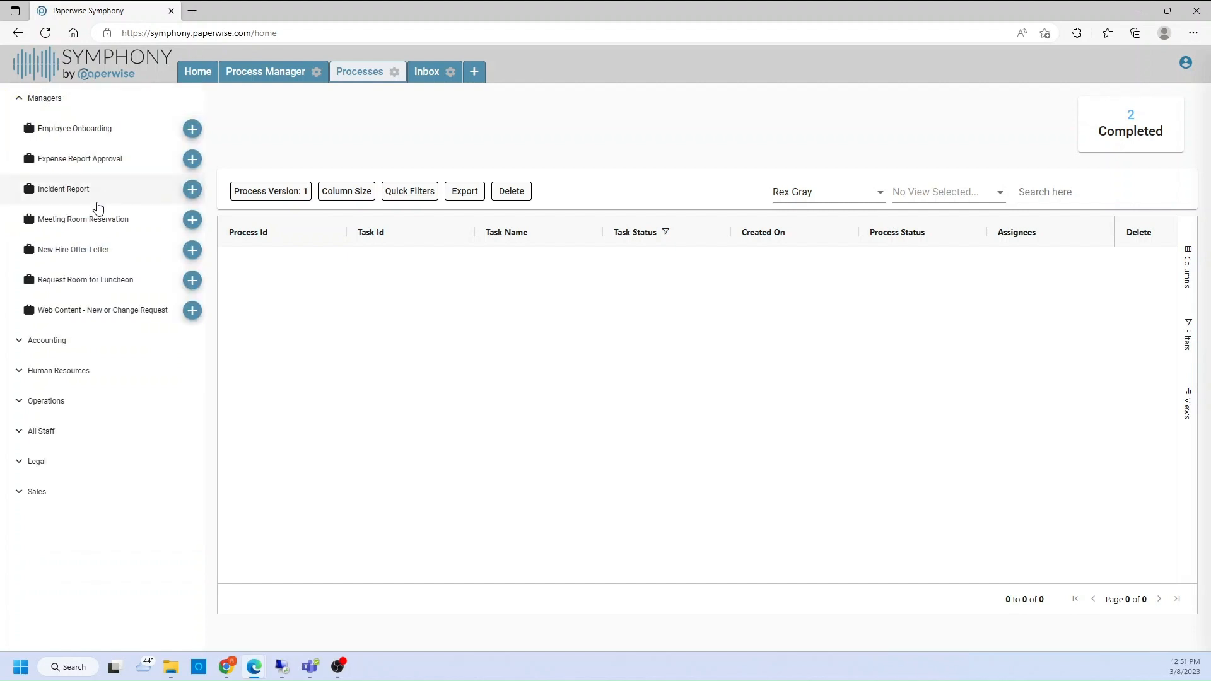
{"action": "left_click", "coordinate": [20, 99]}
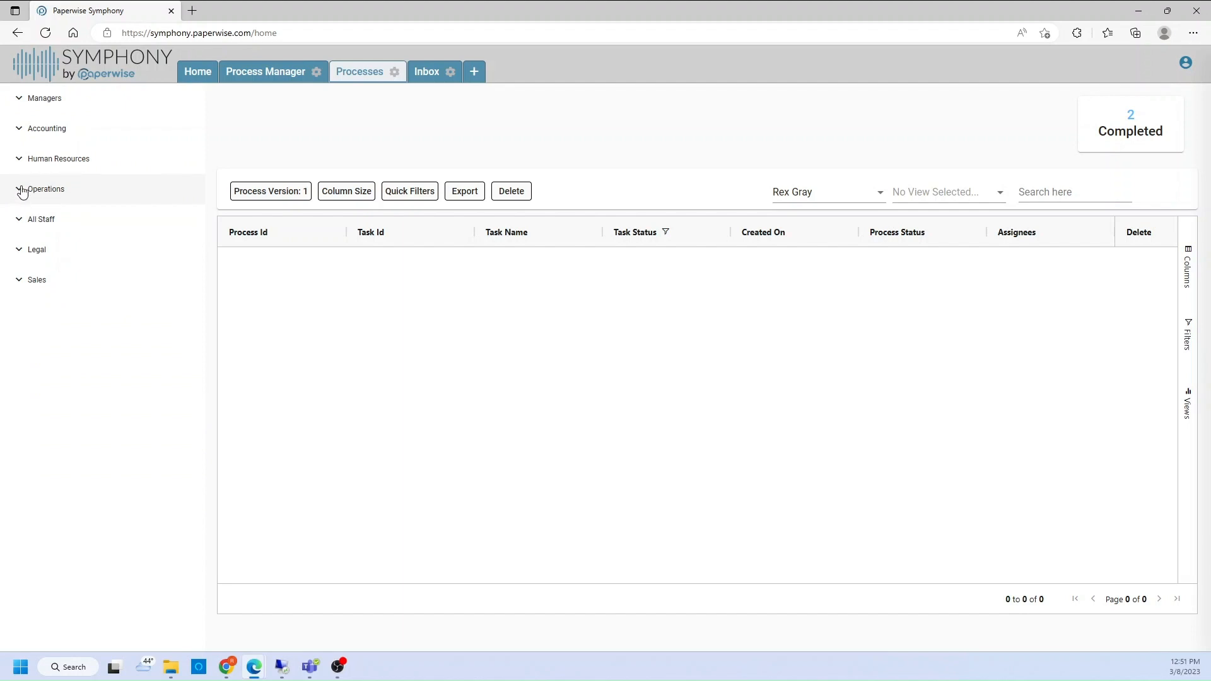
{"action": "left_click", "coordinate": [19, 221]}
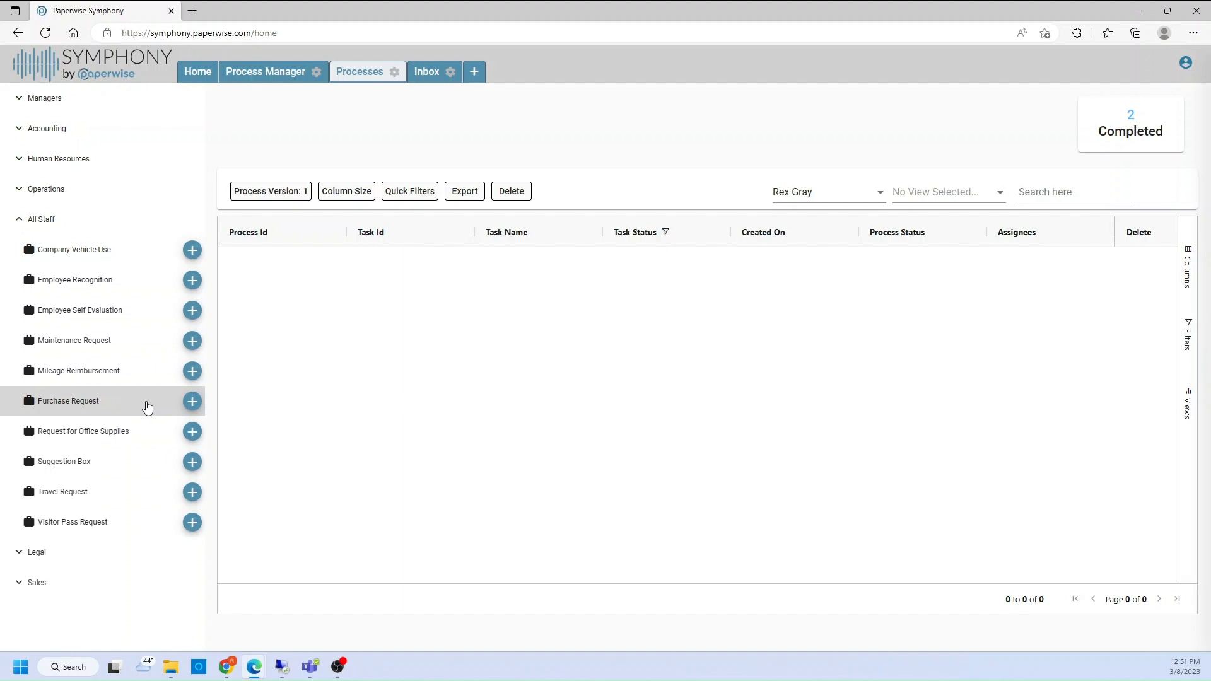
{"action": "left_click", "coordinate": [192, 404]}
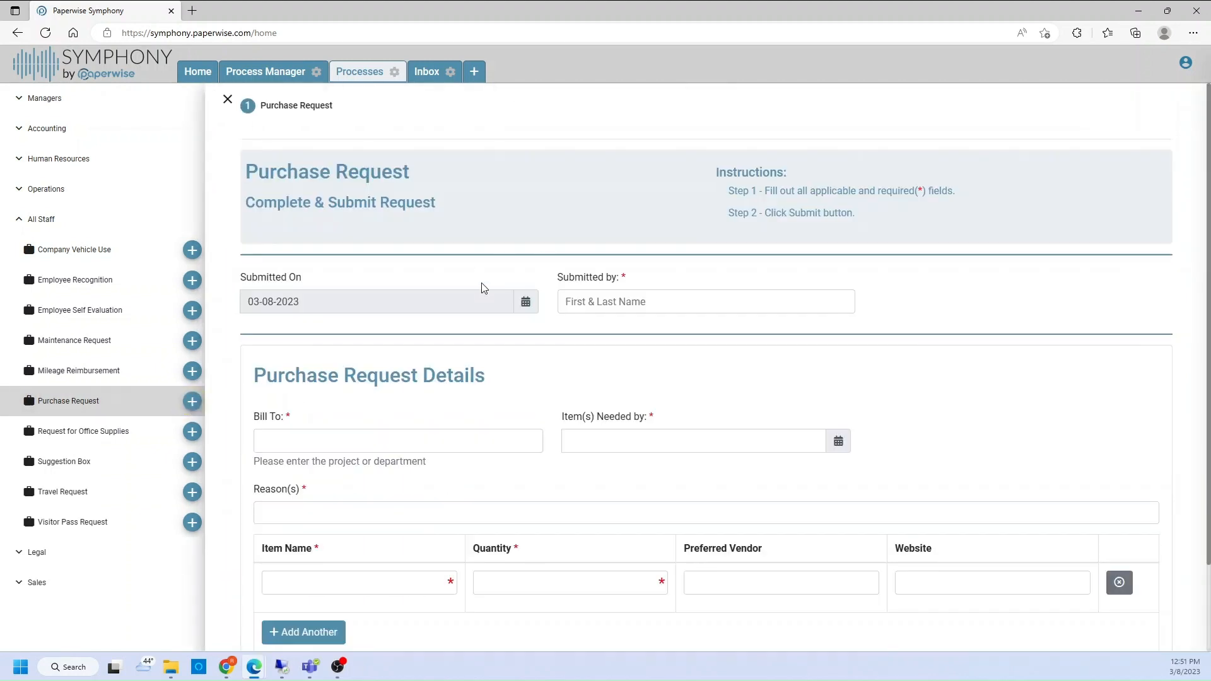
Enter the submitter's full name, bill to Project 3456, set the needed-by date to 04-01-2023, and give the reason "Need it"
{"action": "left_click", "coordinate": [658, 297]}
{"action": "left_click", "coordinate": [617, 348]}
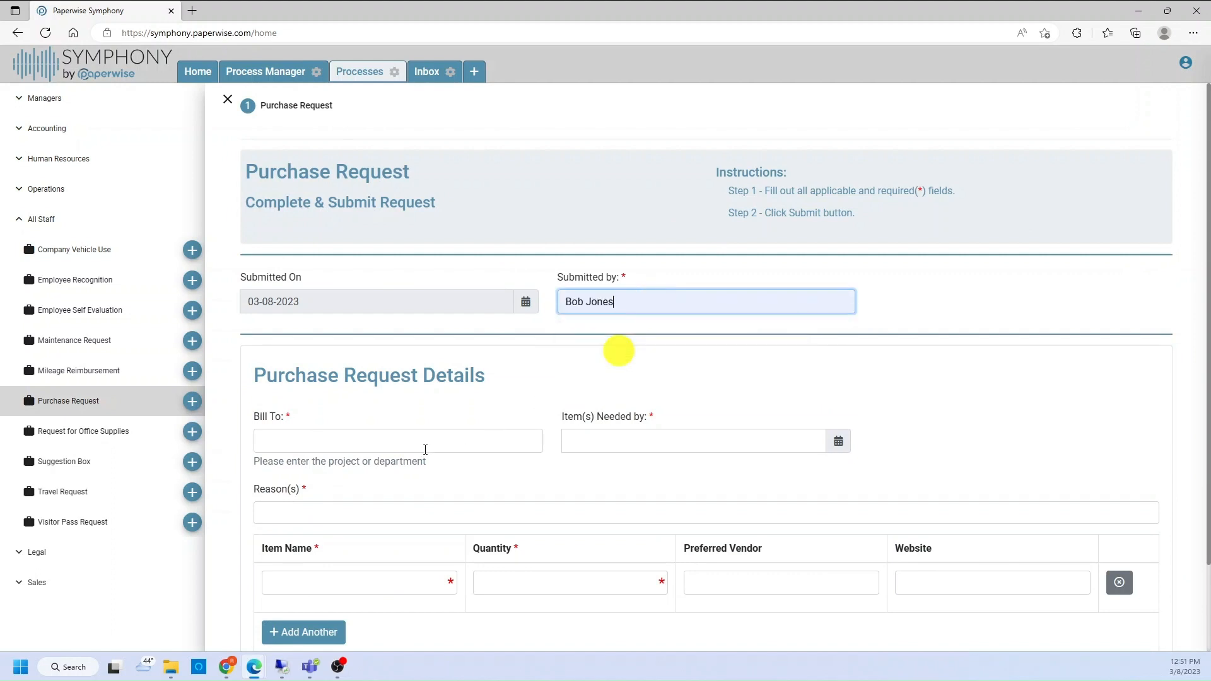
{"action": "left_click", "coordinate": [394, 449]}
{"action": "left_click", "coordinate": [318, 486]}
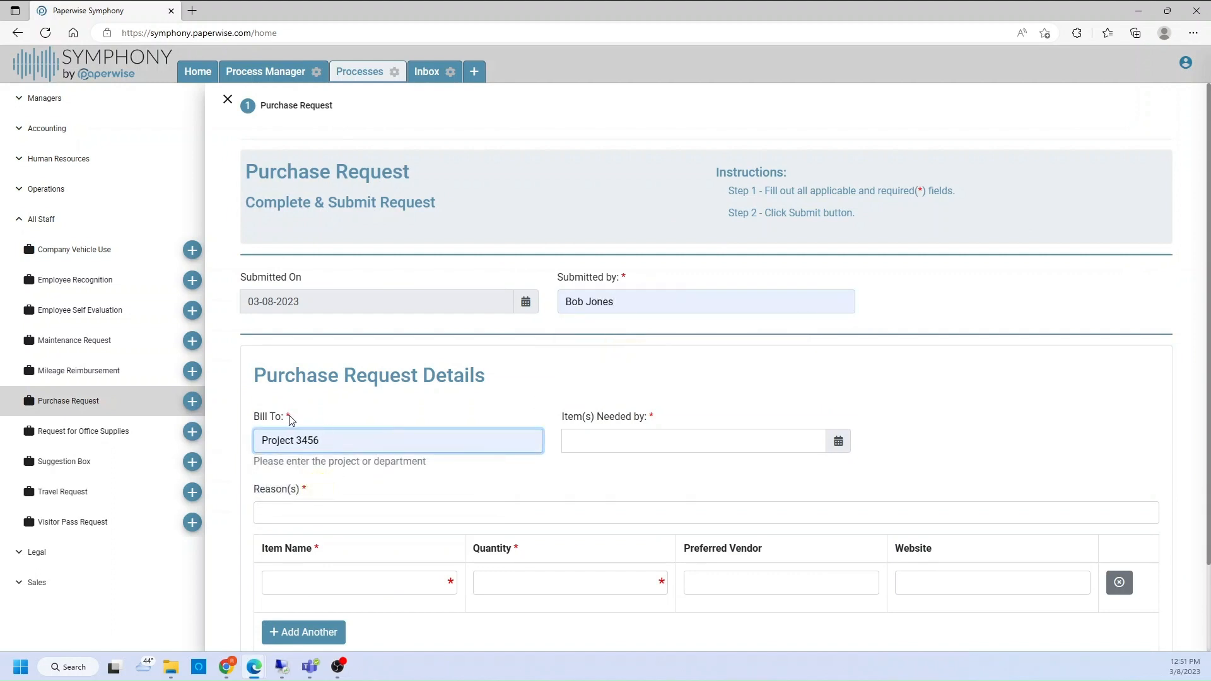
{"action": "left_click", "coordinate": [671, 444]}
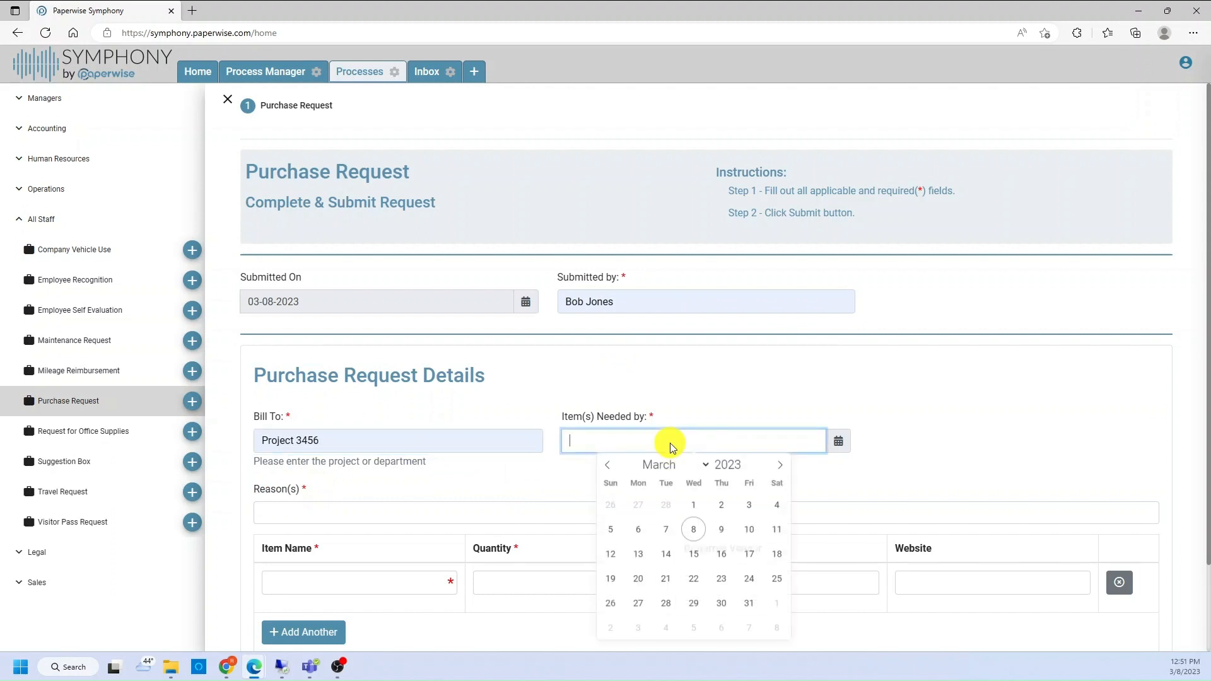
{"action": "left_click", "coordinate": [774, 607]}
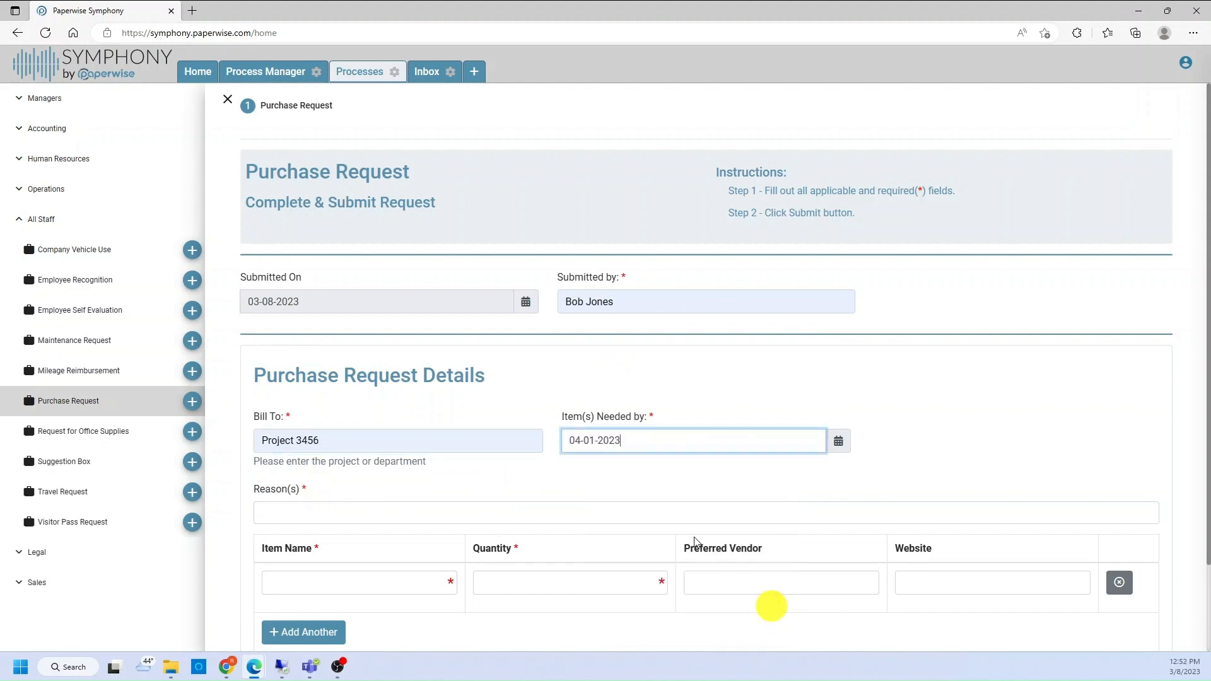
{"action": "left_click", "coordinate": [445, 518]}
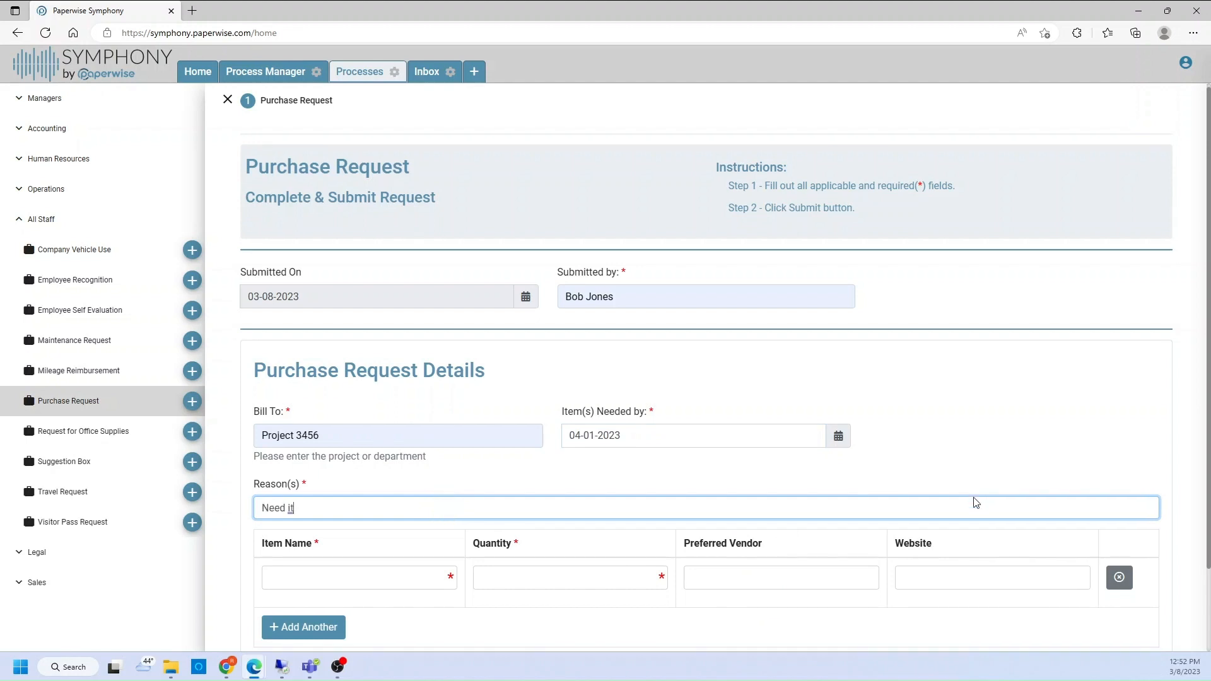
Fill in the item row with Dell Server ABC, quantity 1, preferred vendor Dell, and website dell.com
{"action": "scroll", "coordinate": [981, 497], "scroll_direction": "down", "scroll_amount": 2}
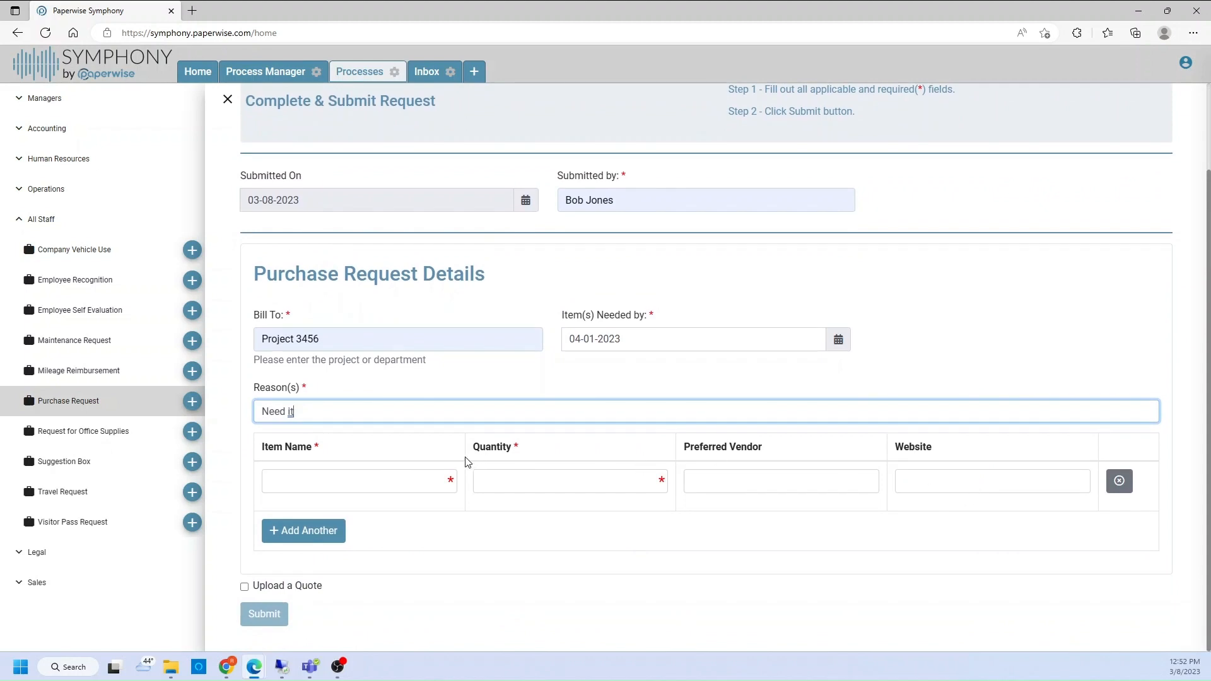
{"action": "left_click", "coordinate": [360, 484]}
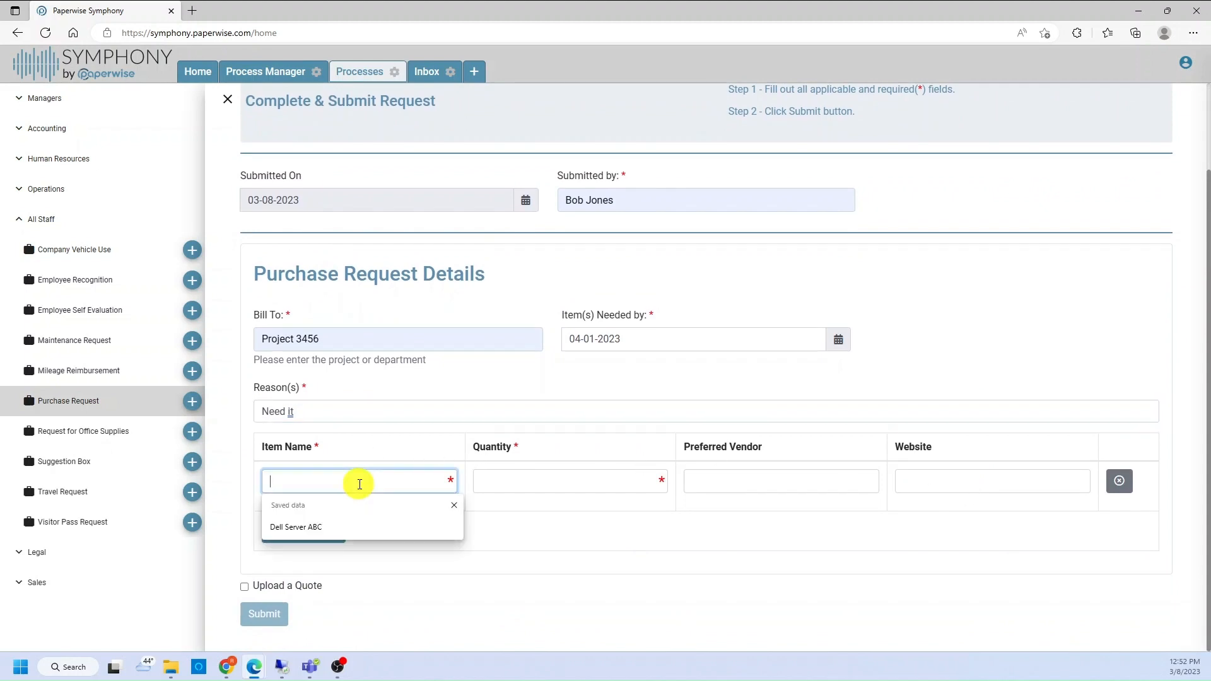
{"action": "left_click", "coordinate": [319, 533]}
{"action": "left_click", "coordinate": [552, 477]}
{"action": "left_click", "coordinate": [501, 528]}
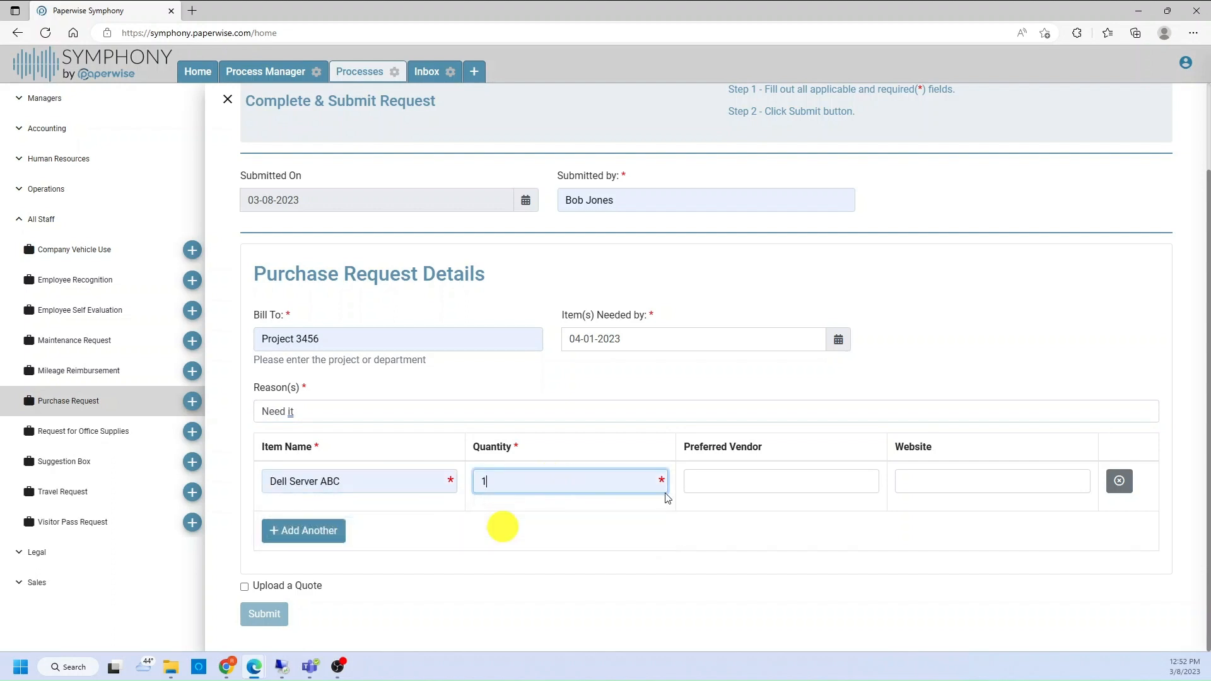
{"action": "left_click", "coordinate": [761, 480]}
{"action": "left_click", "coordinate": [699, 527]}
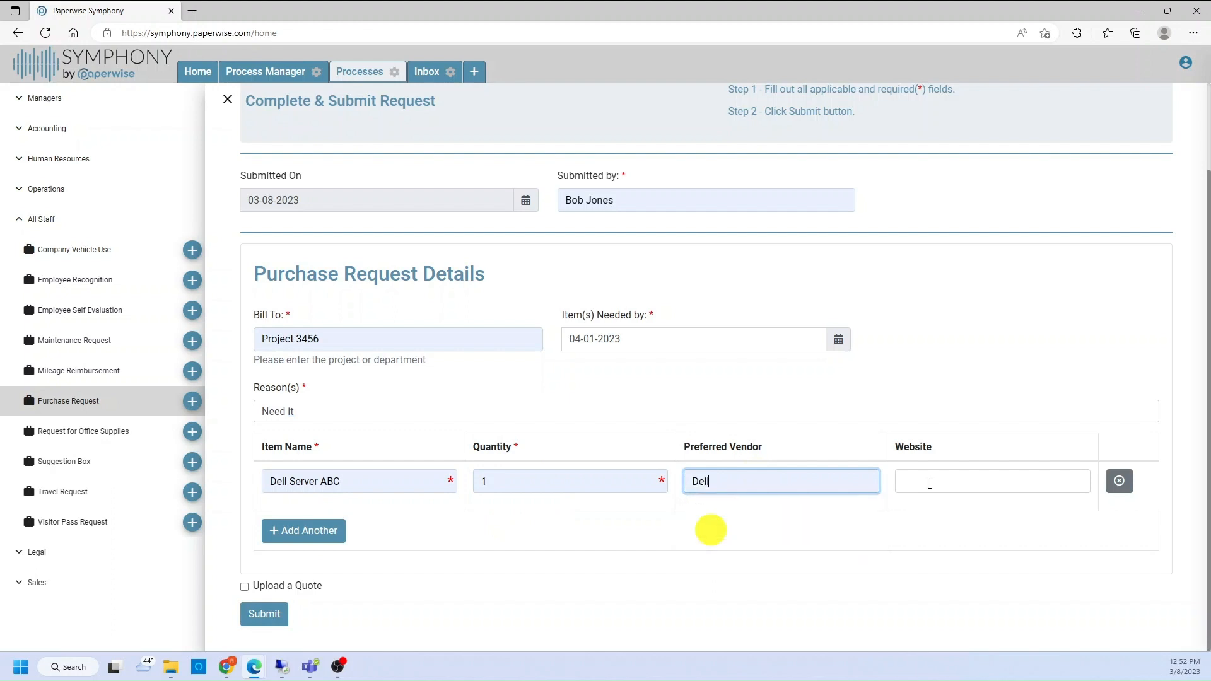
{"action": "left_click", "coordinate": [955, 477]}
{"action": "left_click", "coordinate": [918, 527]}
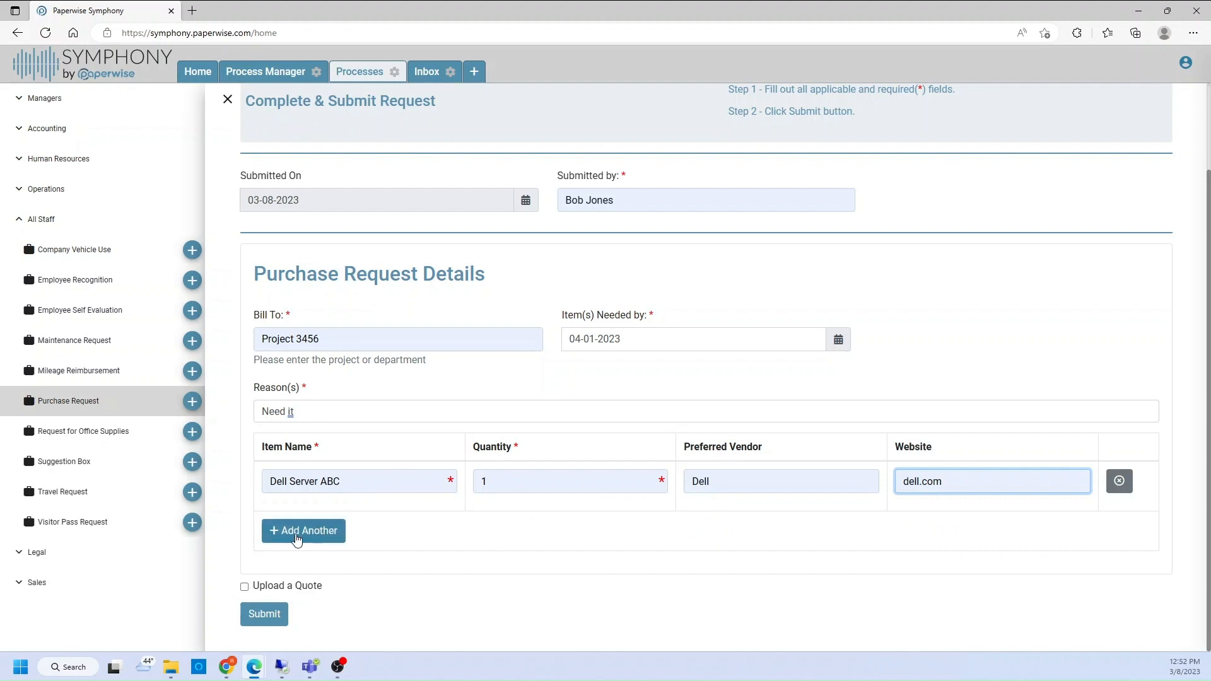
Add and remove a second item row, and switch the Upload a Quote option on and back off
{"action": "left_click", "coordinate": [315, 533]}
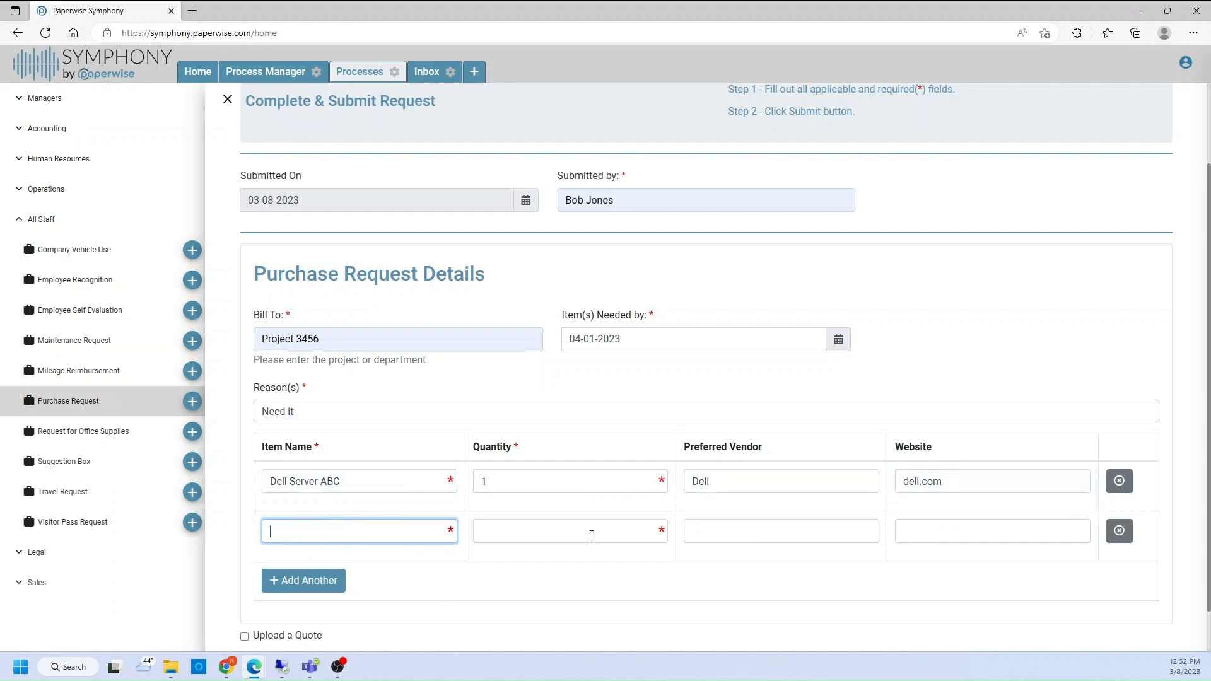
{"action": "left_click", "coordinate": [1119, 531]}
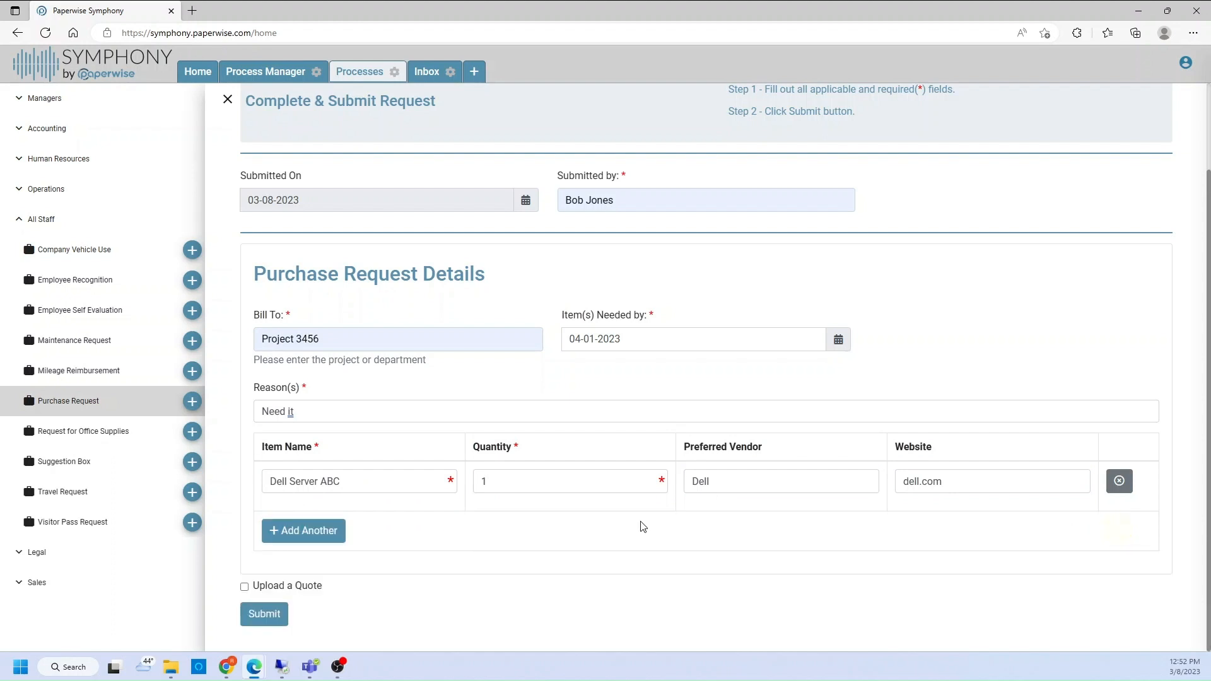
{"action": "left_click", "coordinate": [244, 588]}
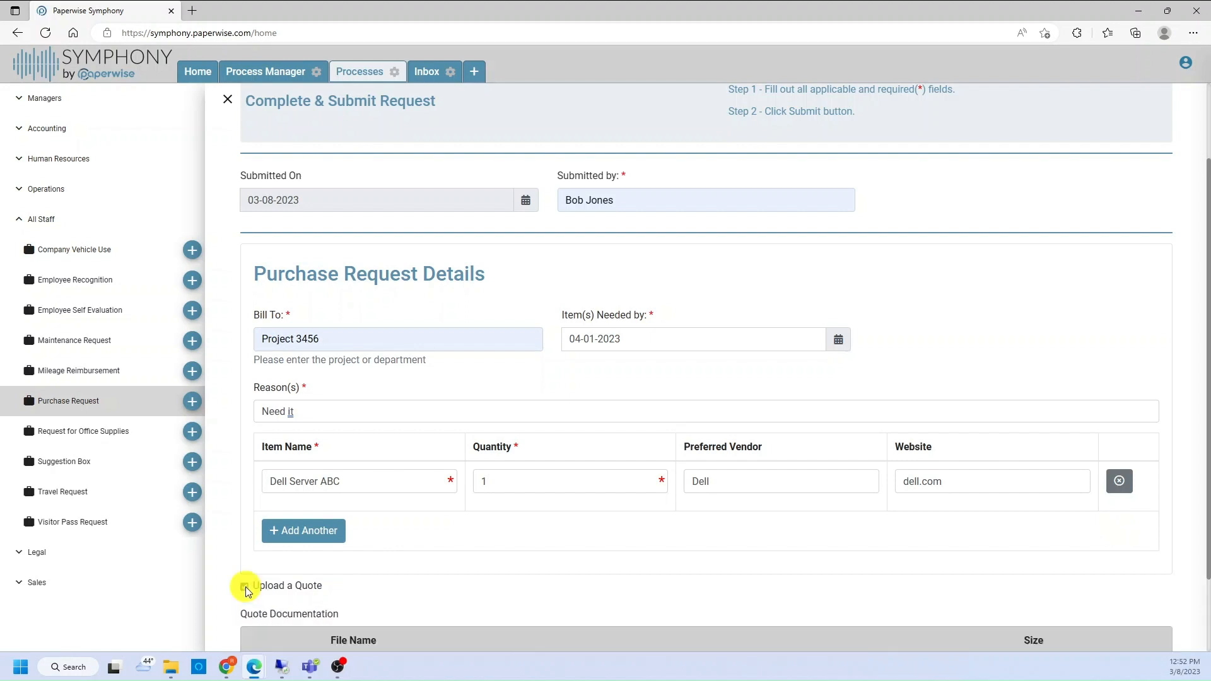
{"action": "scroll", "coordinate": [403, 594], "scroll_direction": "down", "scroll_amount": 2}
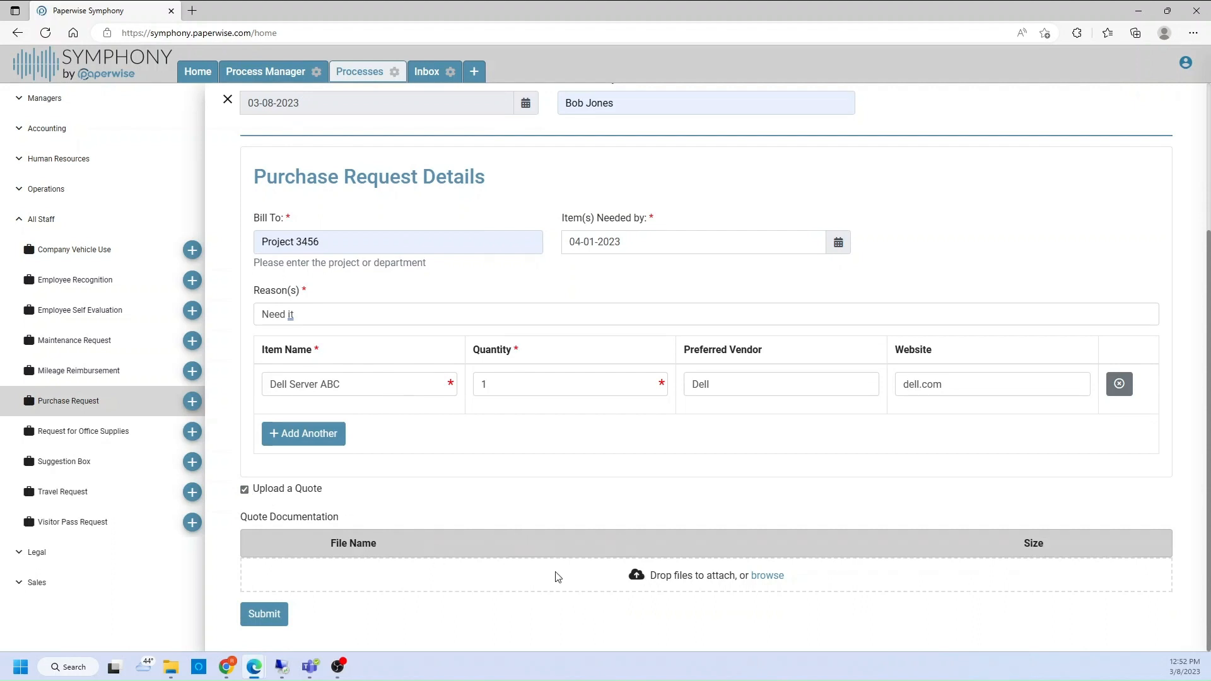
{"action": "left_click", "coordinate": [244, 490]}
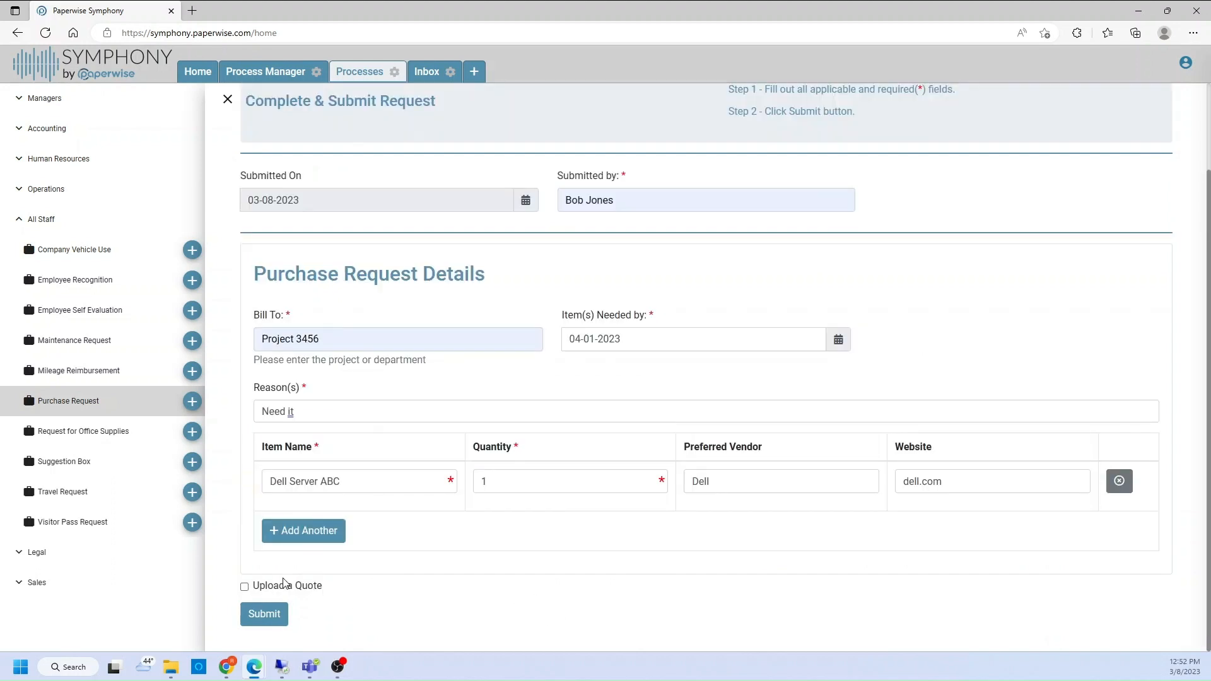
Enable Upload a Quote, attach Server Quote.pdf as the quote documentation, and submit the purchase request
{"action": "left_click", "coordinate": [245, 587]}
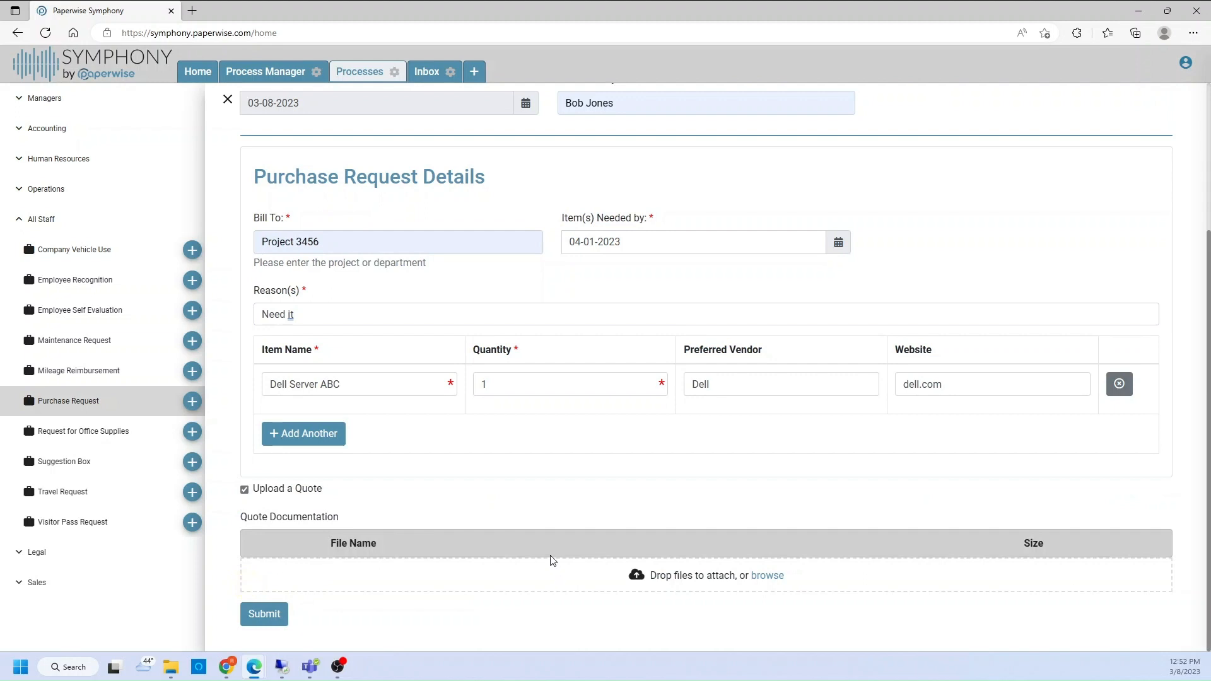
{"action": "left_click", "coordinate": [770, 579]}
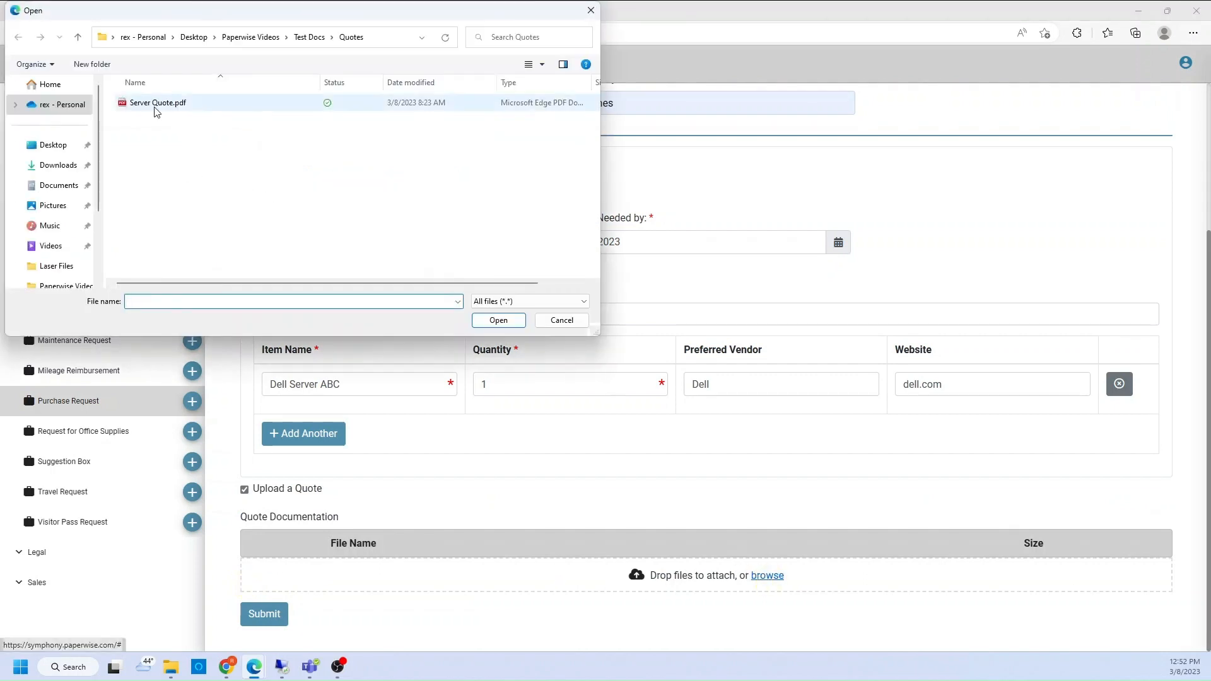
{"action": "left_click", "coordinate": [161, 103]}
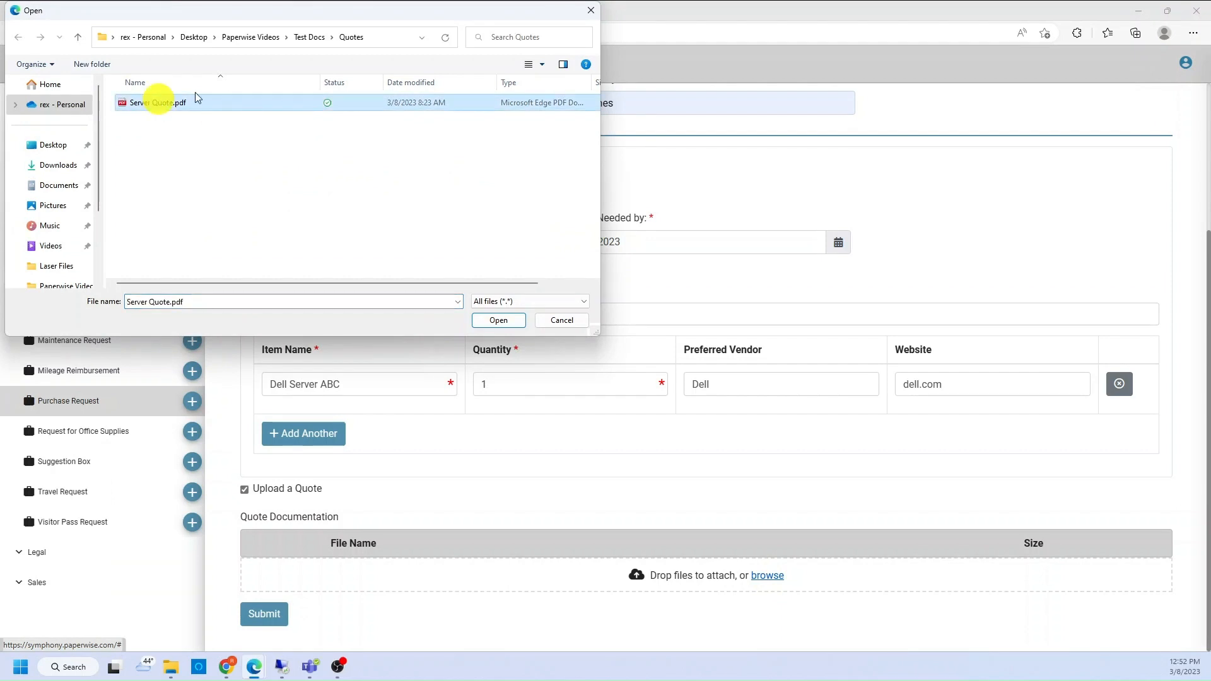
{"action": "left_click", "coordinate": [498, 321]}
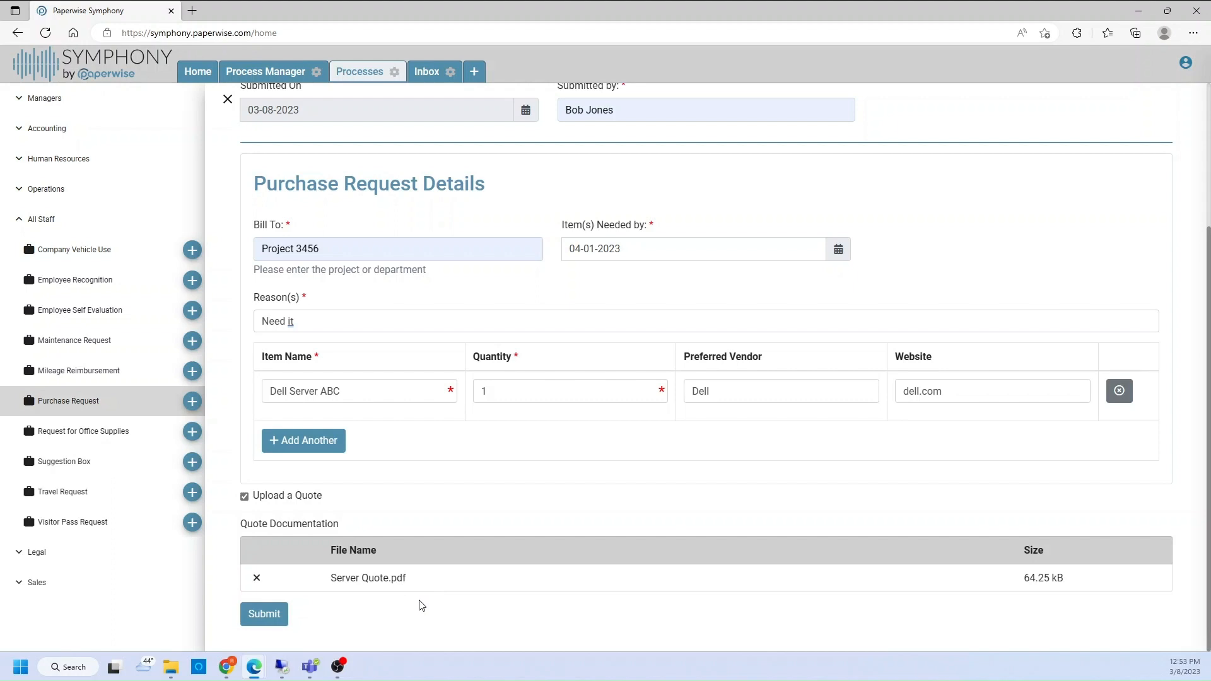
{"action": "left_click", "coordinate": [277, 613]}
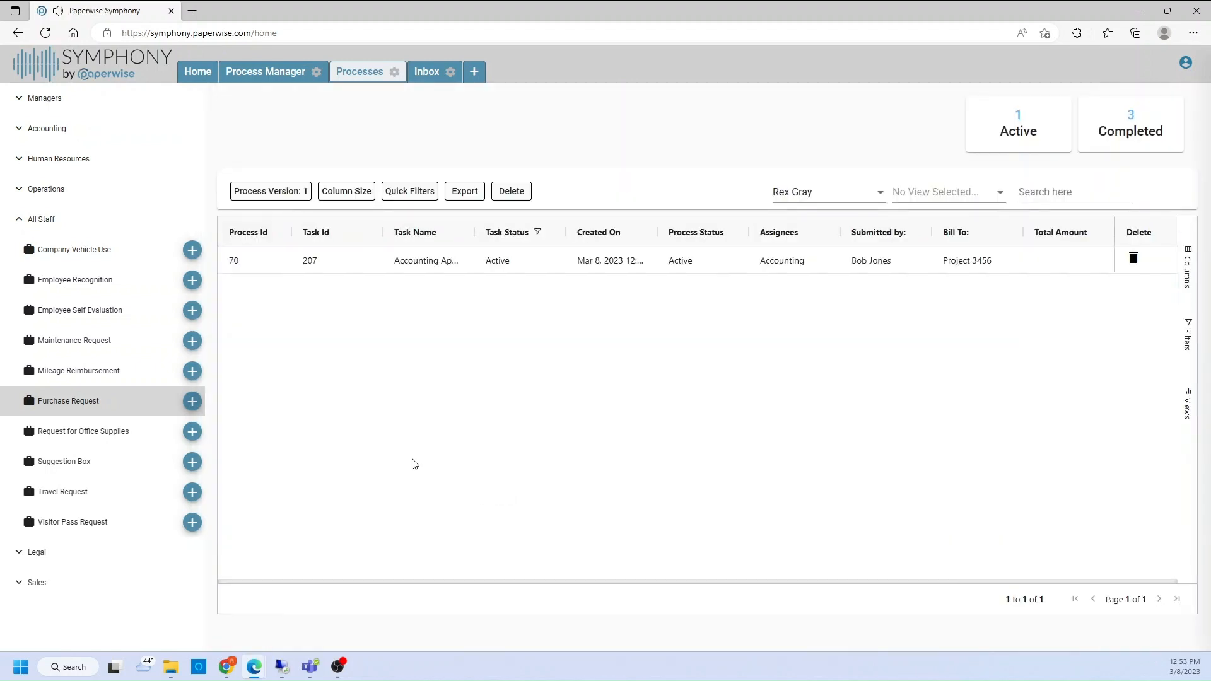
Open the Purchase Request's Accounting Approval task from the Inbox and start it
{"action": "left_click", "coordinate": [430, 71]}
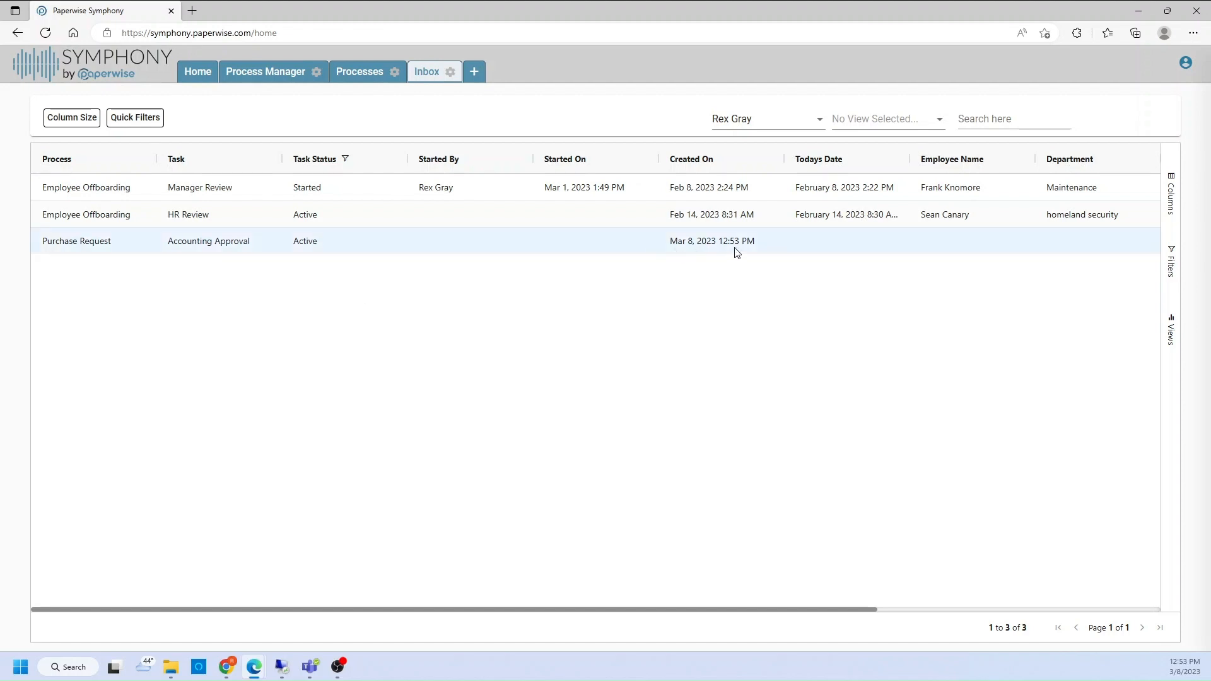
{"action": "left_click", "coordinate": [222, 245]}
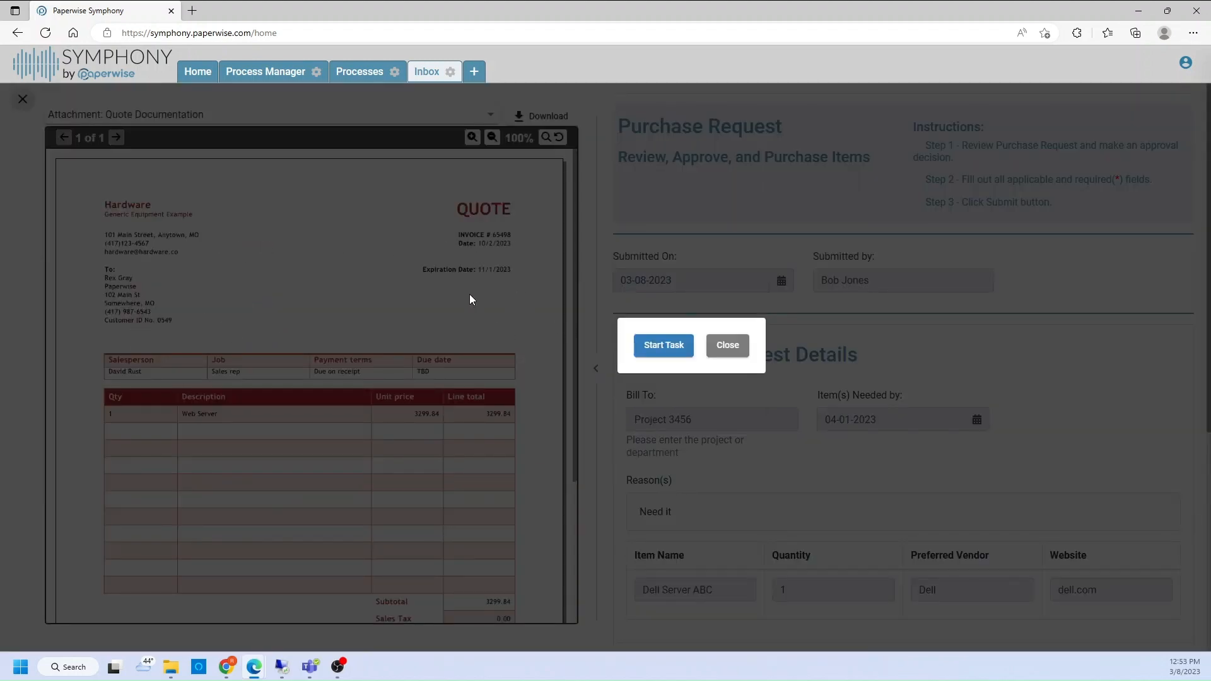
{"action": "left_click", "coordinate": [662, 346]}
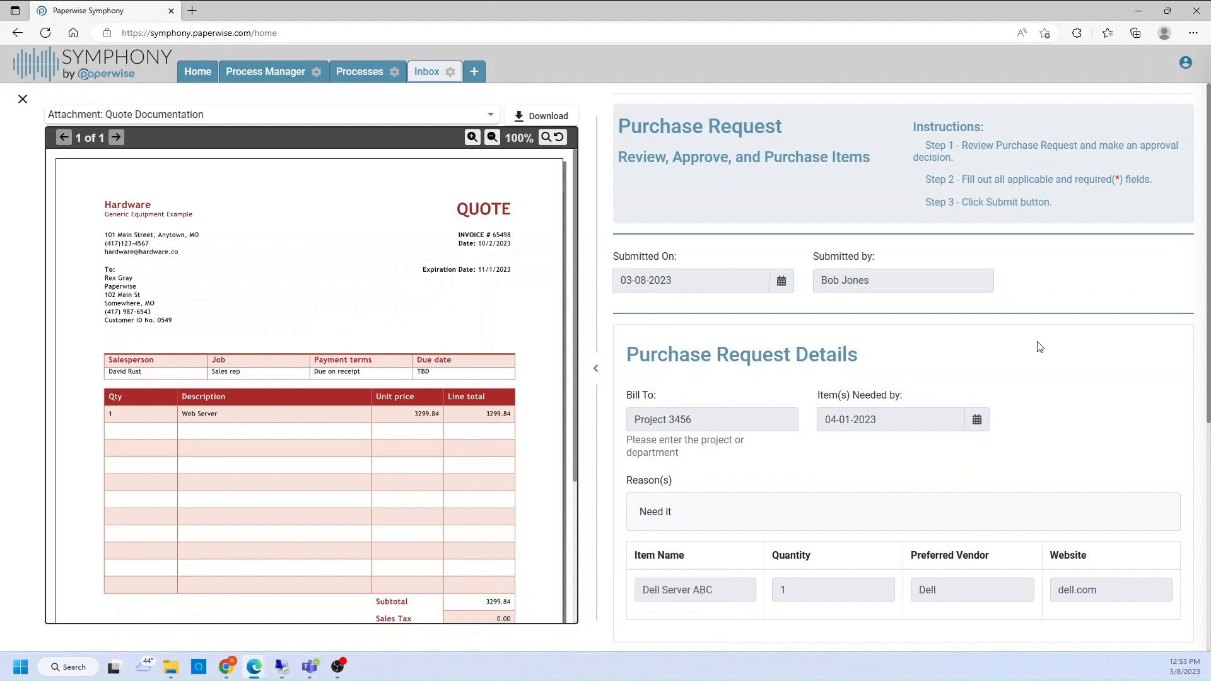
Review the request details down to the Accounting Review section, and collapse and re-expand the quote preview
{"action": "scroll", "coordinate": [1025, 379], "scroll_direction": "down", "scroll_amount": 1}
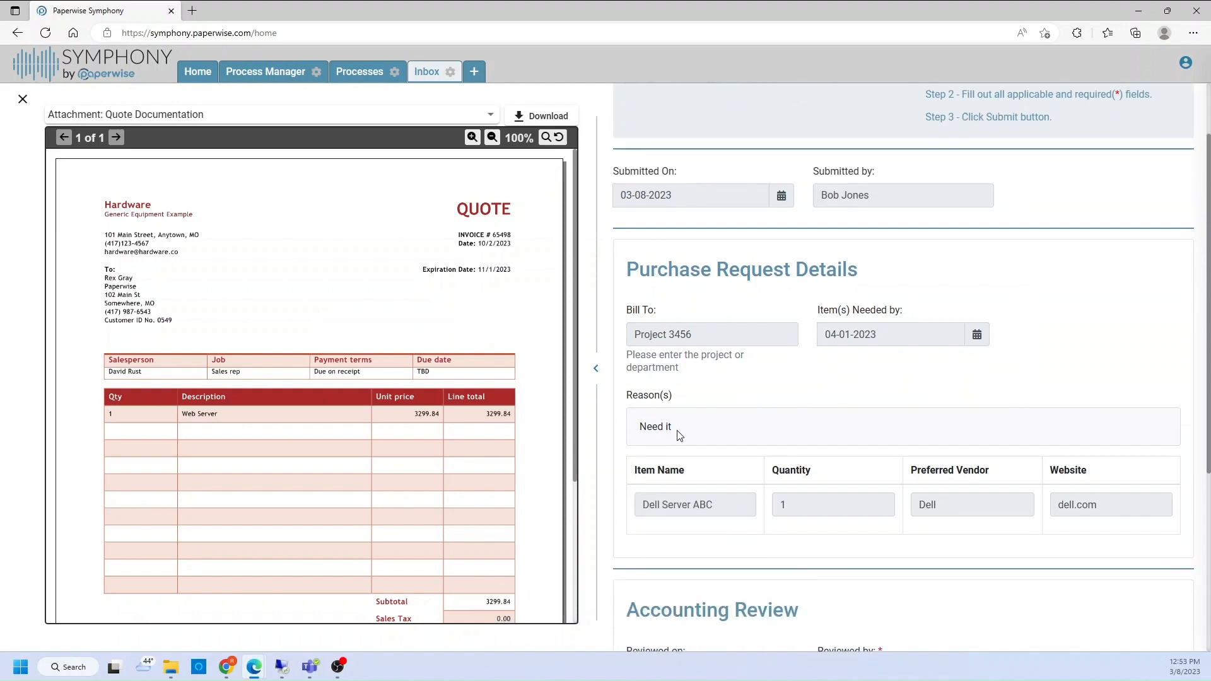
{"action": "scroll", "coordinate": [972, 381], "scroll_direction": "down", "scroll_amount": 2}
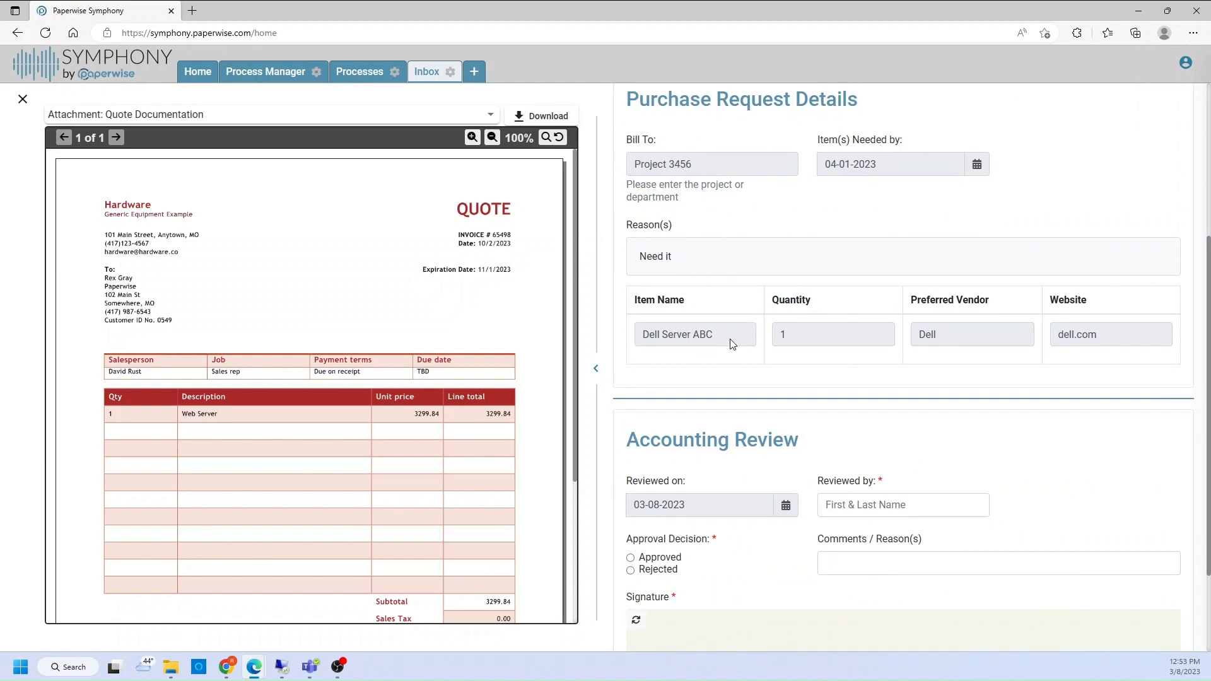
{"action": "scroll", "coordinate": [804, 375], "scroll_direction": "down", "scroll_amount": 2}
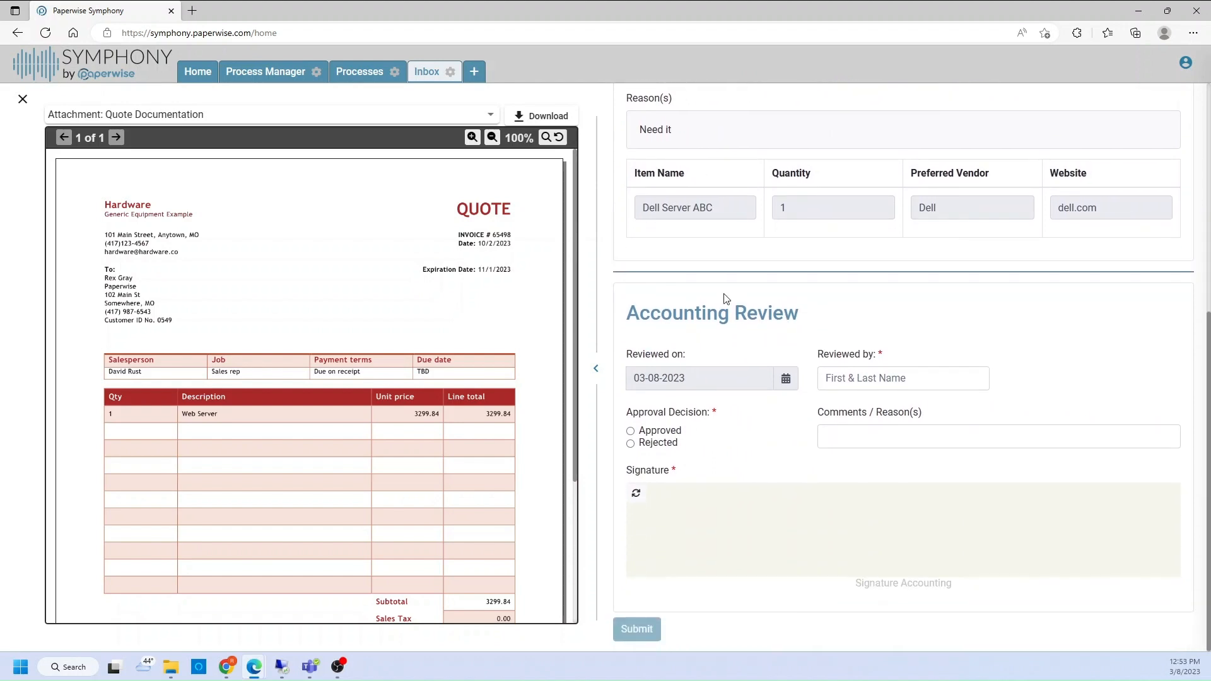
{"action": "left_click", "coordinate": [595, 373]}
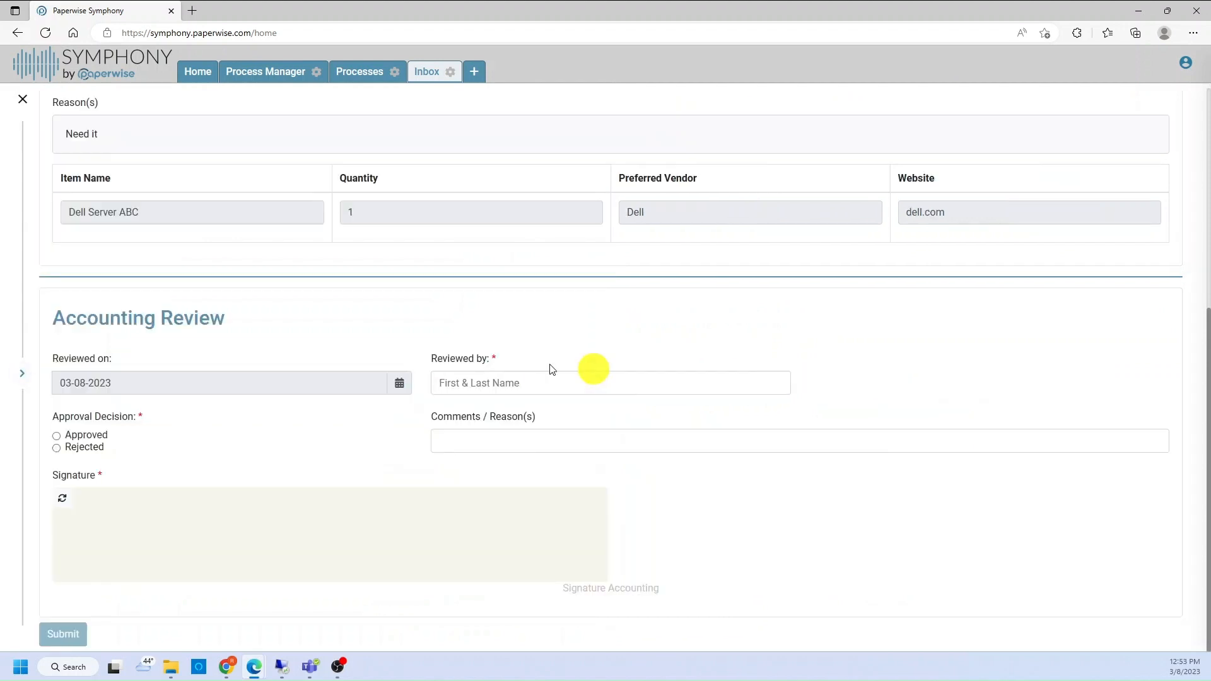
{"action": "left_click", "coordinate": [22, 373]}
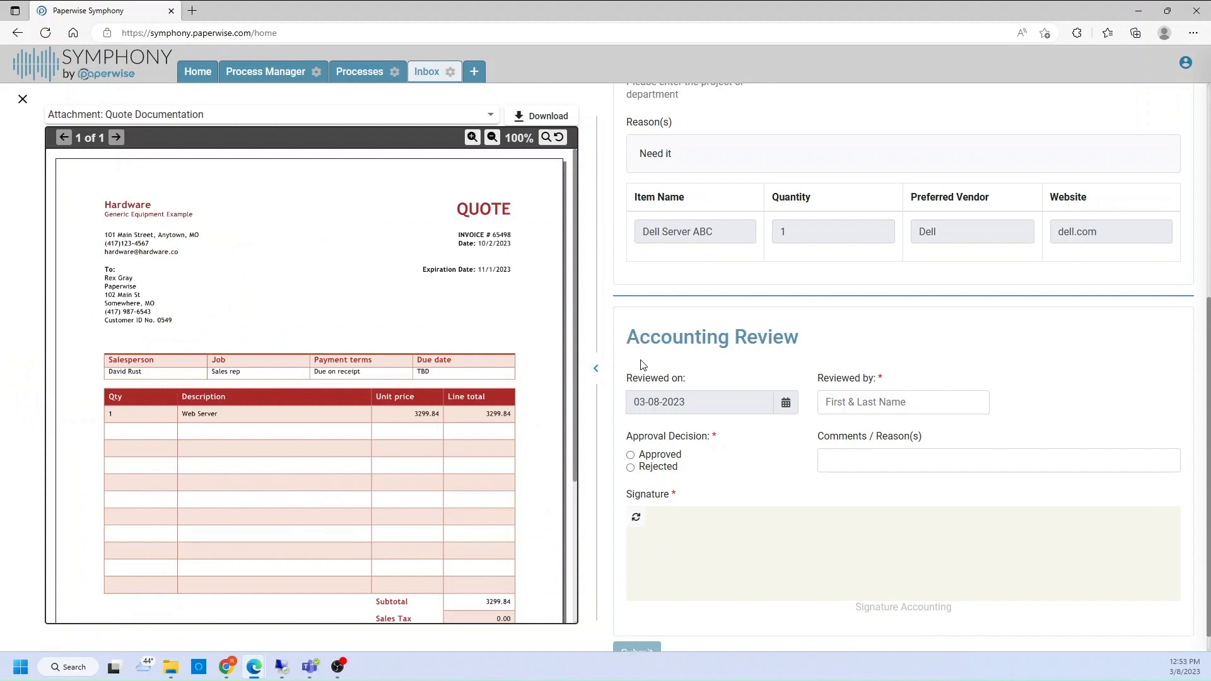
Complete the Accounting Review with the reviewer's full name, an Approved decision and a hand-drawn signature, and submit it
{"action": "left_click", "coordinate": [872, 402]}
{"action": "left_click", "coordinate": [838, 455]}
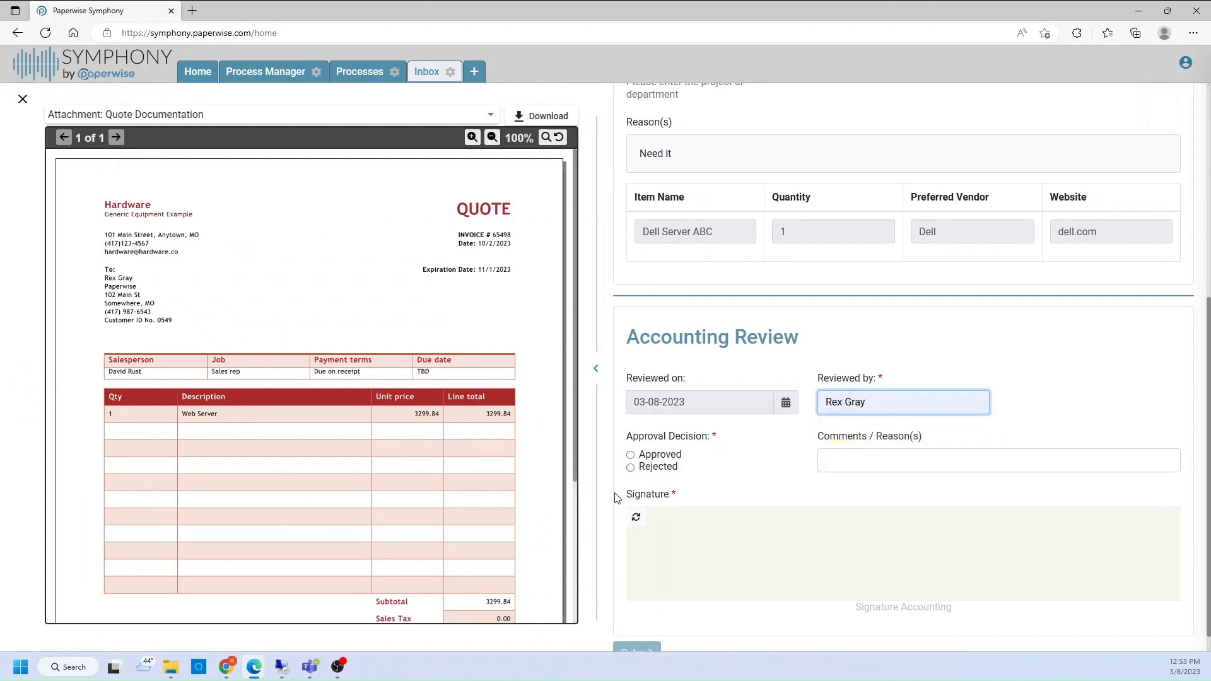
{"action": "left_click", "coordinate": [631, 454]}
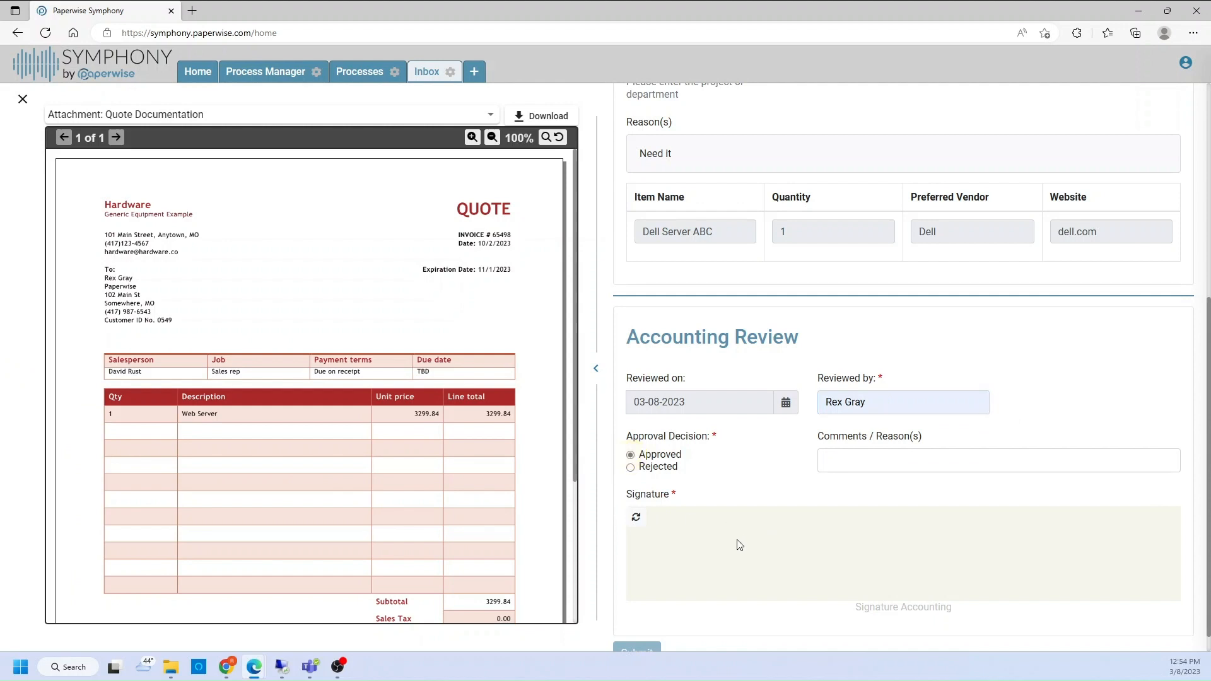
{"action": "left_click_drag", "start_coordinate": [736, 543], "coordinate": [969, 555]}
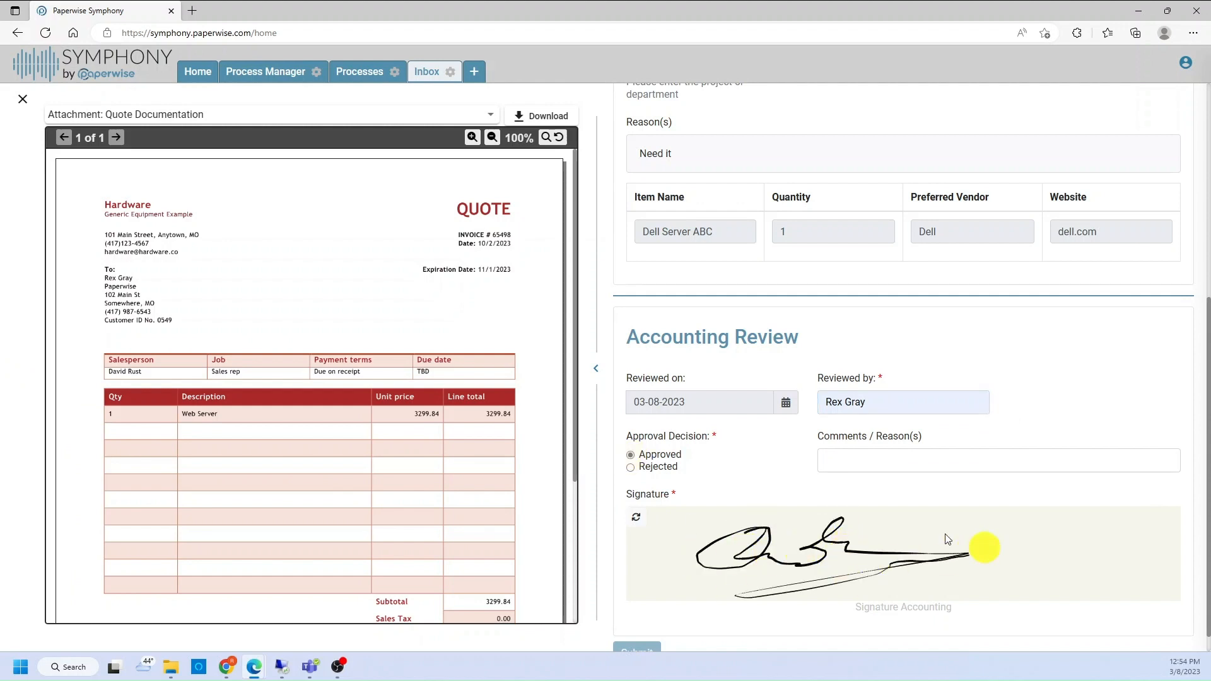
{"action": "scroll", "coordinate": [652, 625], "scroll_direction": "down", "scroll_amount": 1}
{"action": "left_click", "coordinate": [653, 629]}
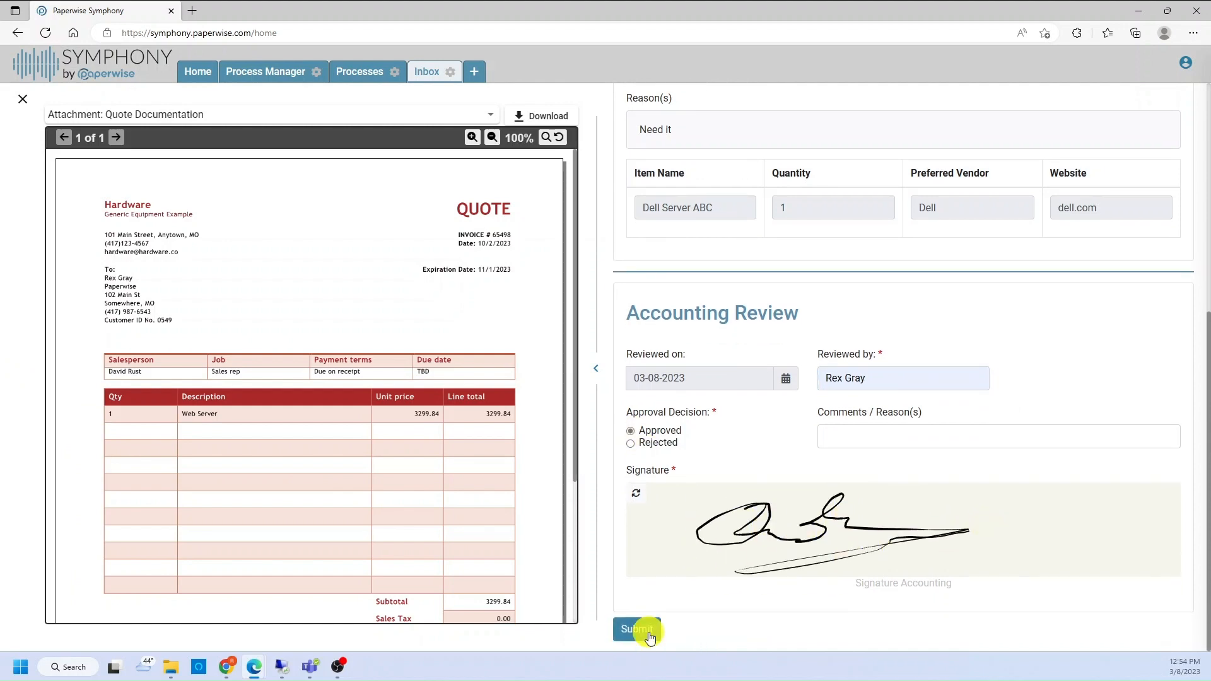